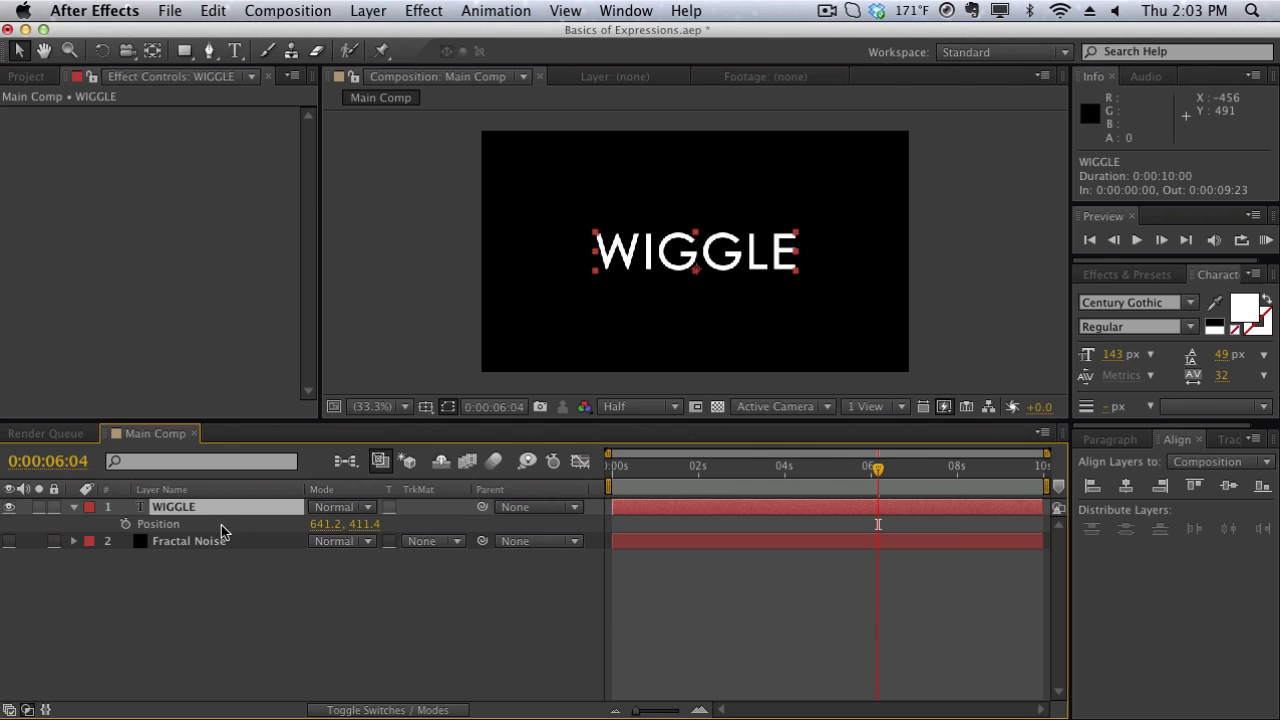
# - Add the expression wiggle(1,150) to the WIGGLE layer's Position and scrub through the timeline to check the motion
pyautogui.moveTo(328, 524); pyautogui.dragTo(307, 551)
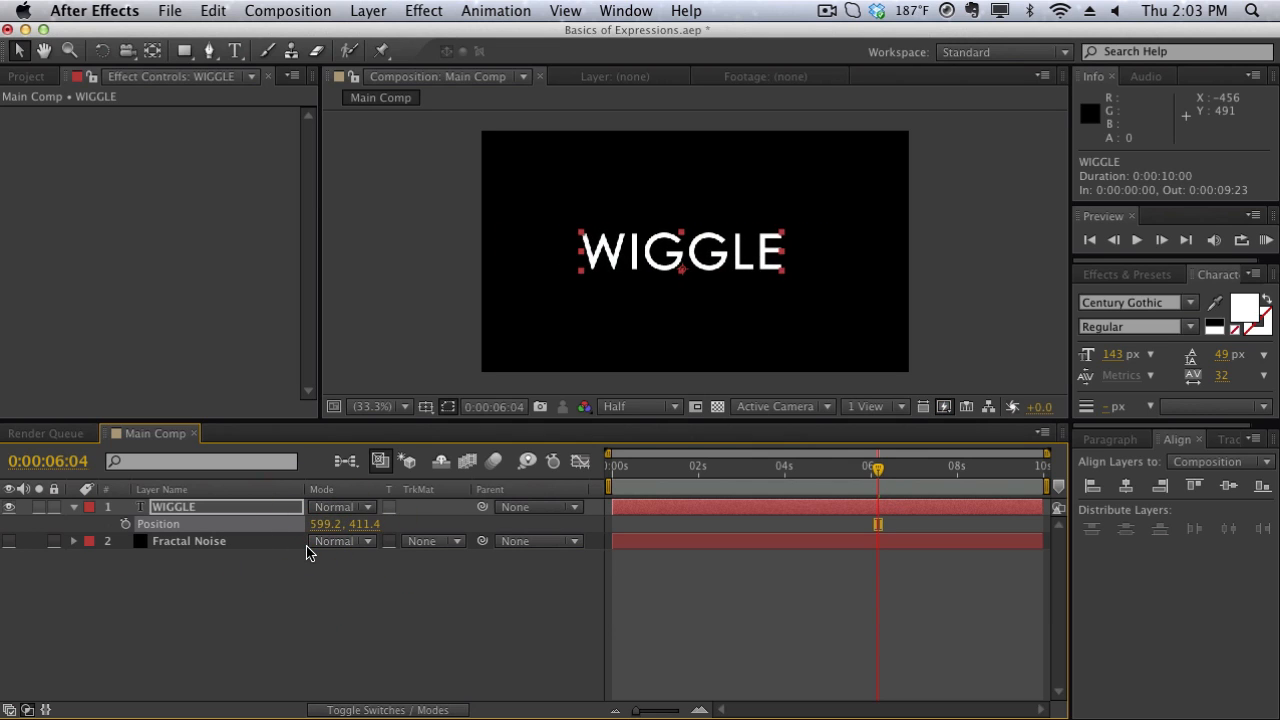
pyautogui.press('super+z')
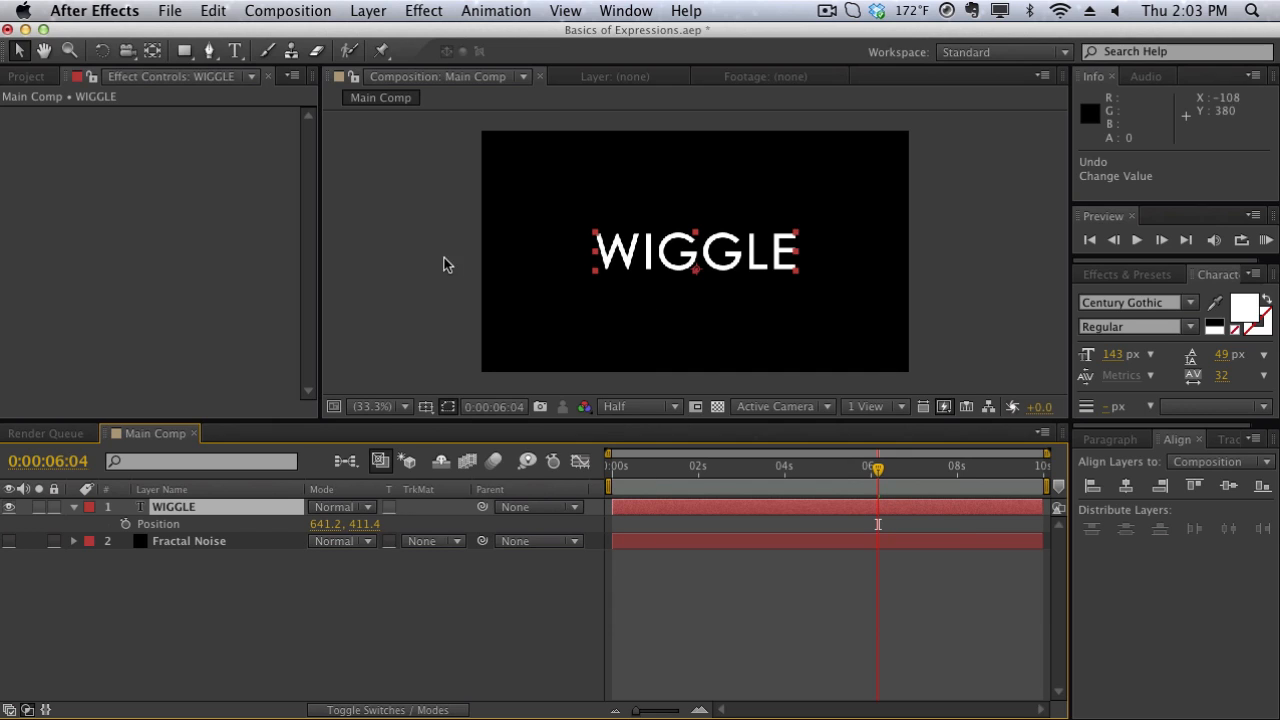
pyautogui.keyDown('alt'); pyautogui.click(126, 526); pyautogui.keyUp('alt')
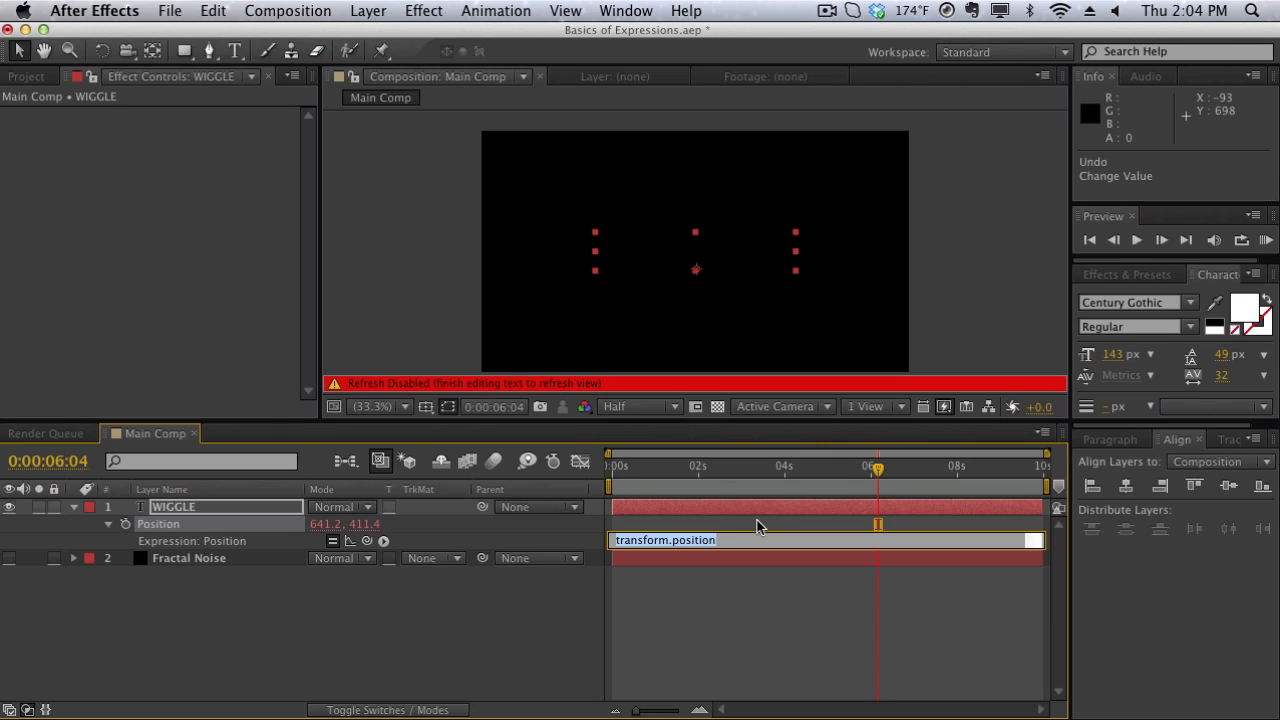
pyautogui.write('wiggle(1,')
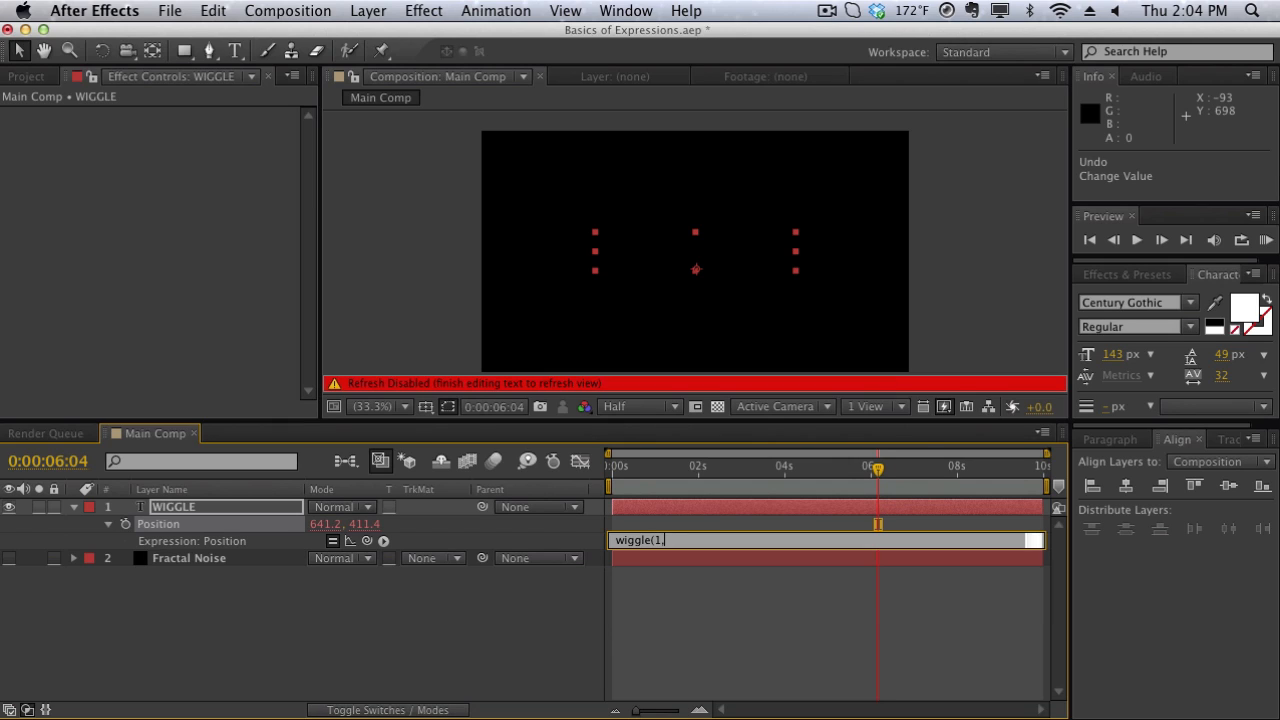
pyautogui.write('50)')
pyautogui.click(690, 325)
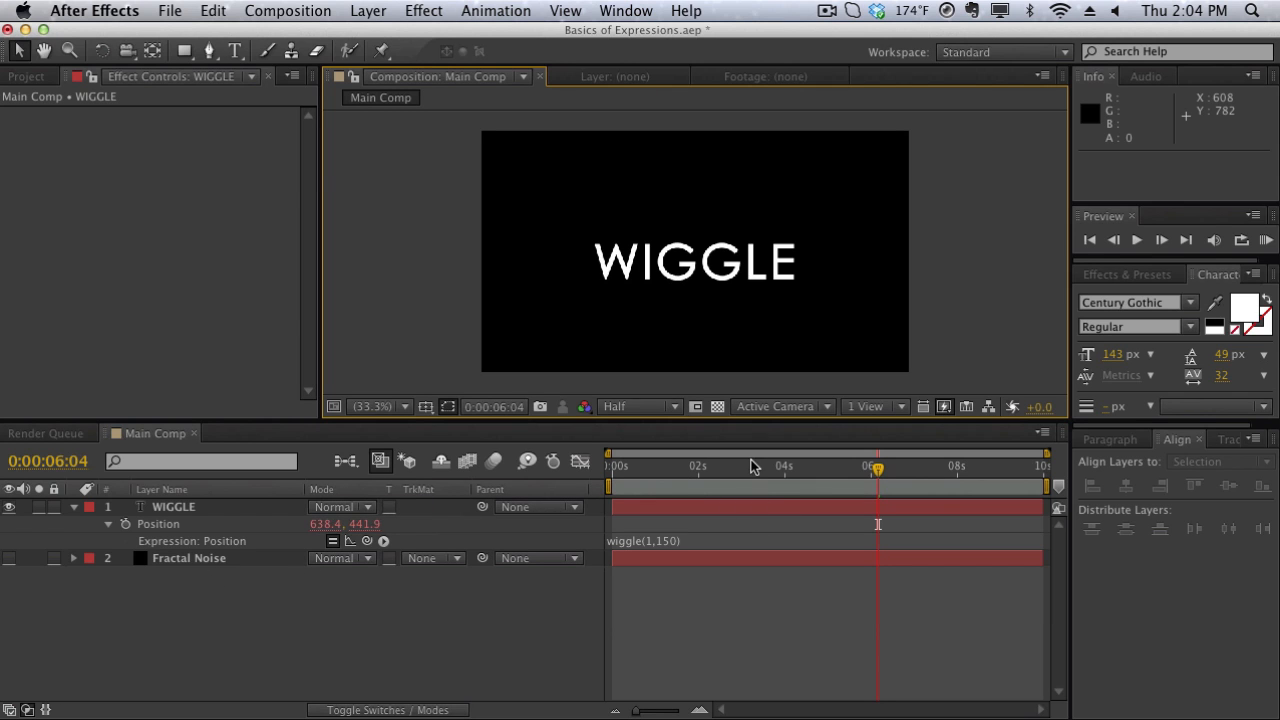
pyautogui.moveTo(751, 468)
pyautogui.mouseDown()
pyautogui.moveTo(651, 478)
pyautogui.moveTo(897, 491)
pyautogui.moveTo(630, 490)
pyautogui.moveTo(903, 493)
pyautogui.moveTo(675, 488)
pyautogui.moveTo(757, 476)
pyautogui.mouseUp()
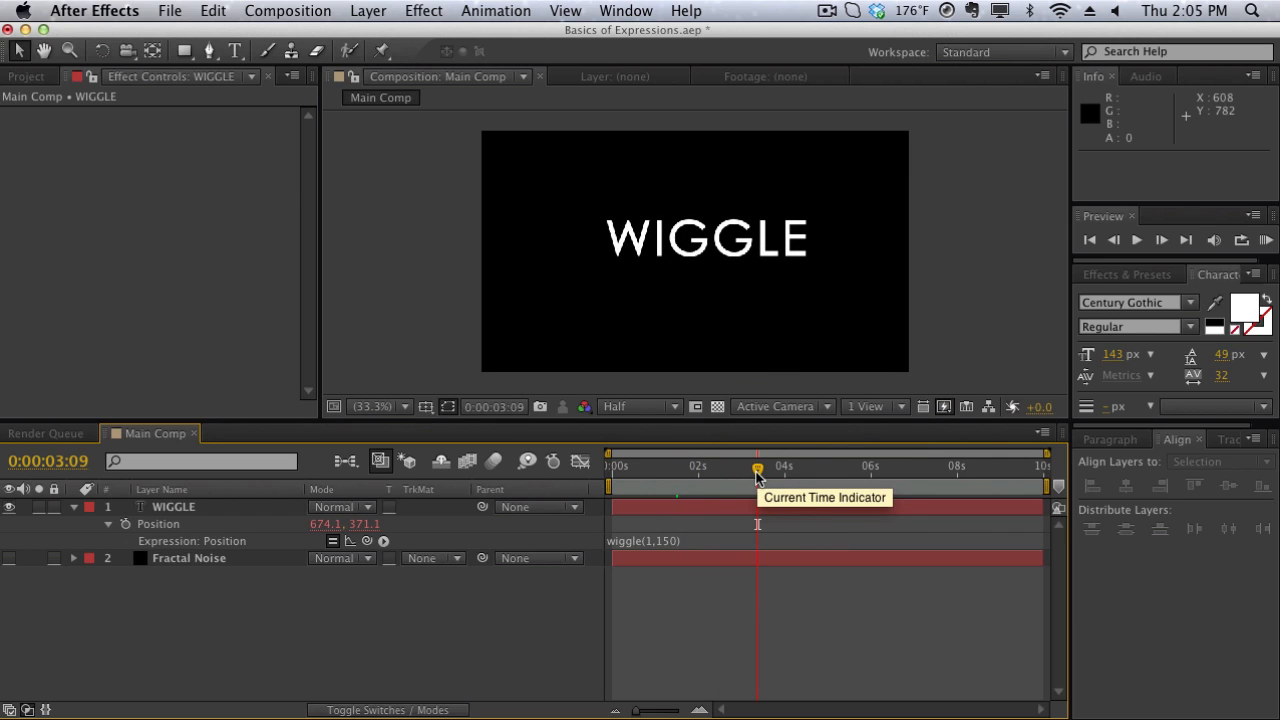
# - Copy the Position expression onto the WIGGLE layer's Opacity and change it to wiggle(5,60)
pyautogui.click(666, 540)
pyautogui.press('super+c')
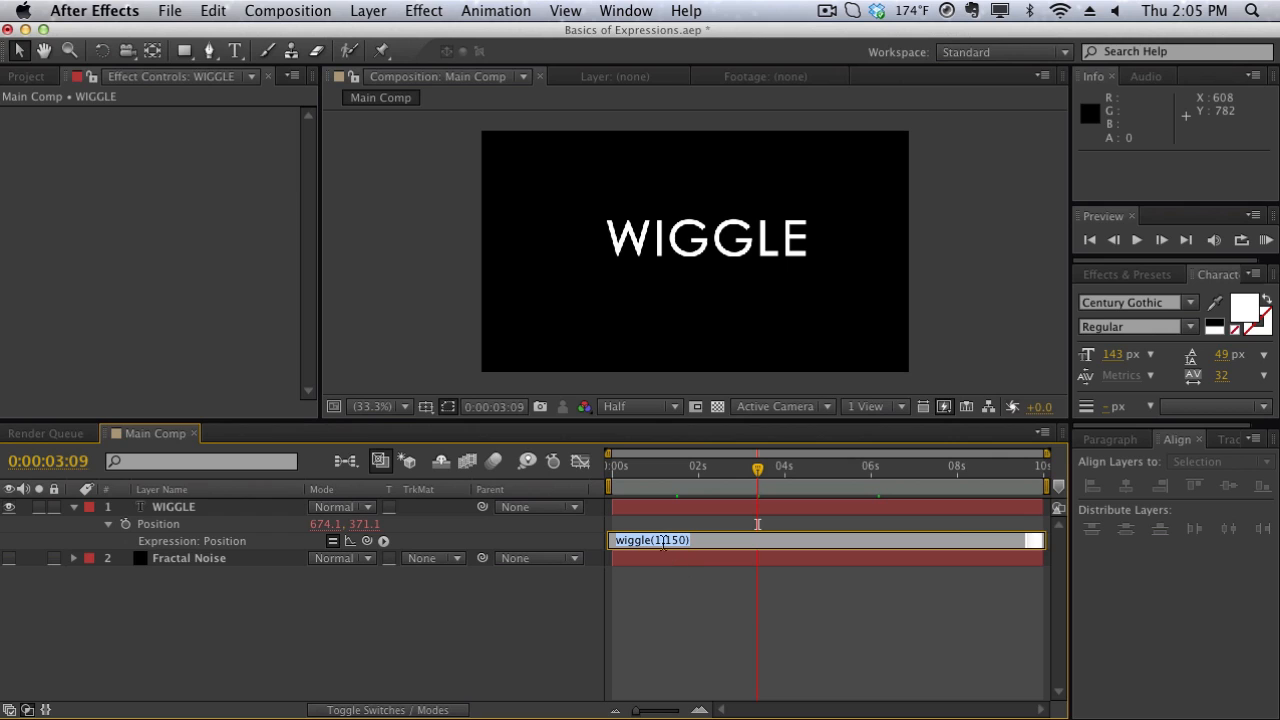
pyautogui.click(623, 547)
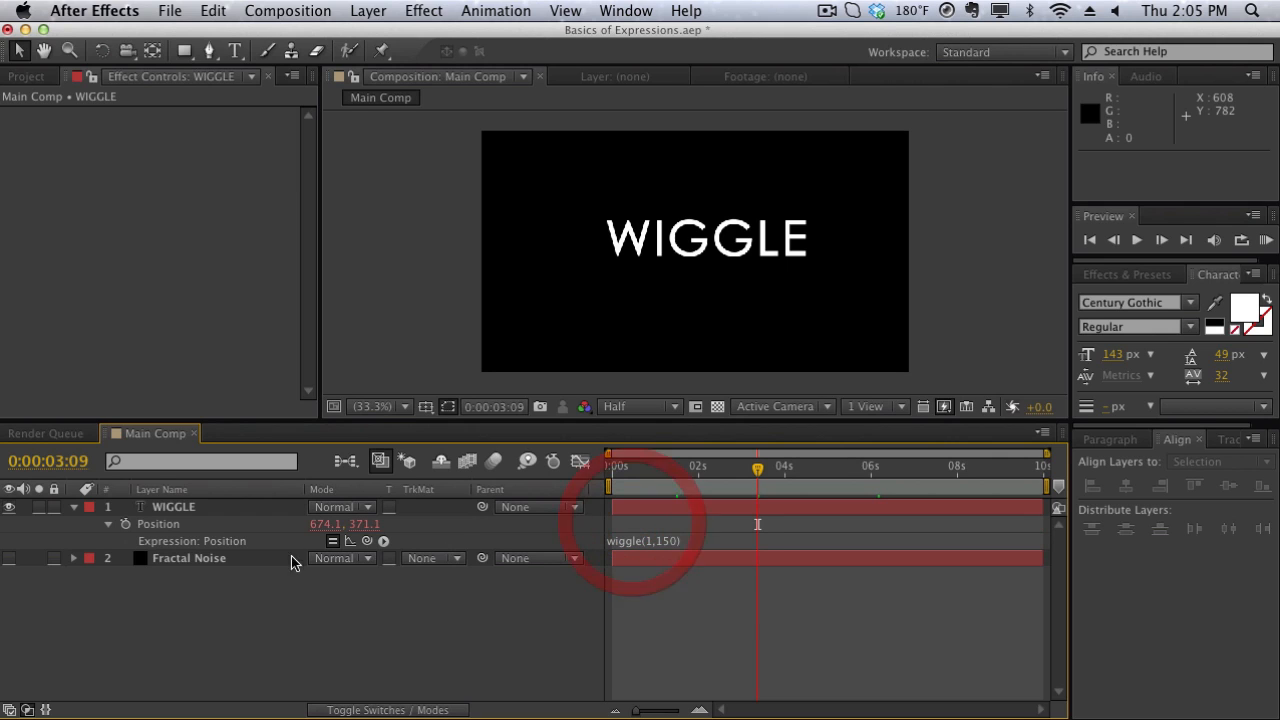
pyautogui.click(166, 507)
pyautogui.press('t')
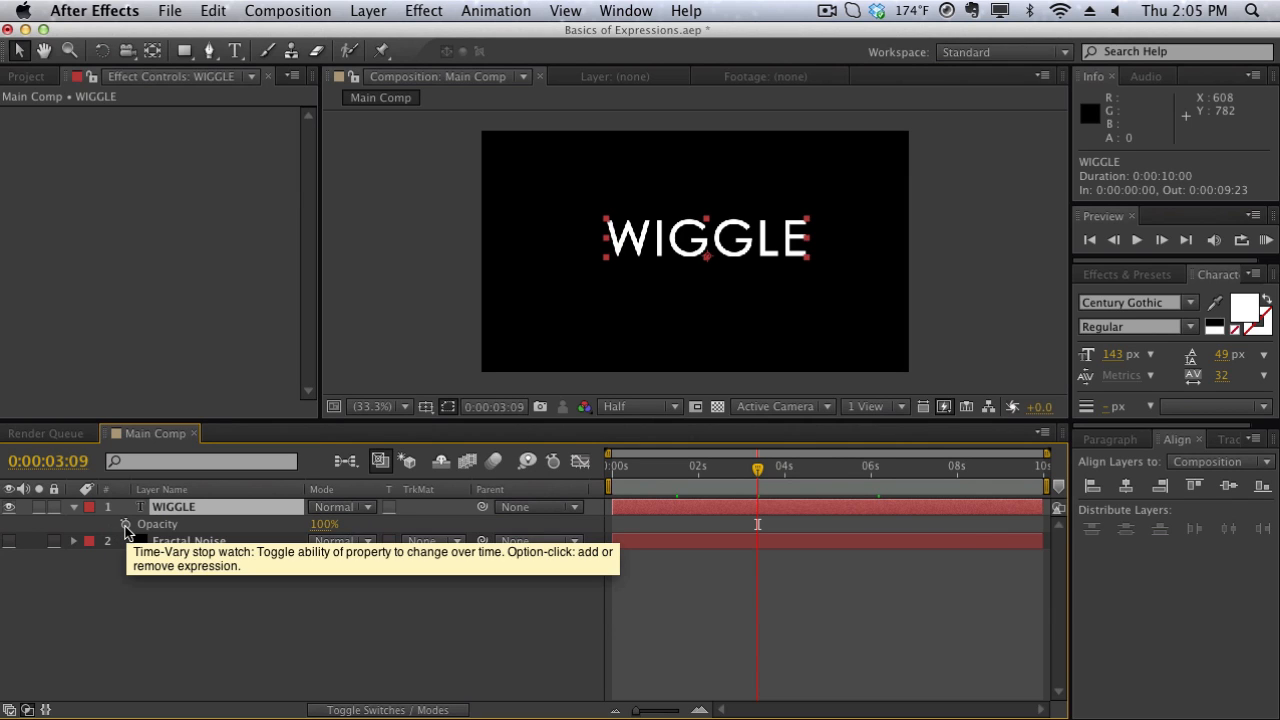
pyautogui.keyDown('alt'); pyautogui.click(125, 525); pyautogui.keyUp('alt')
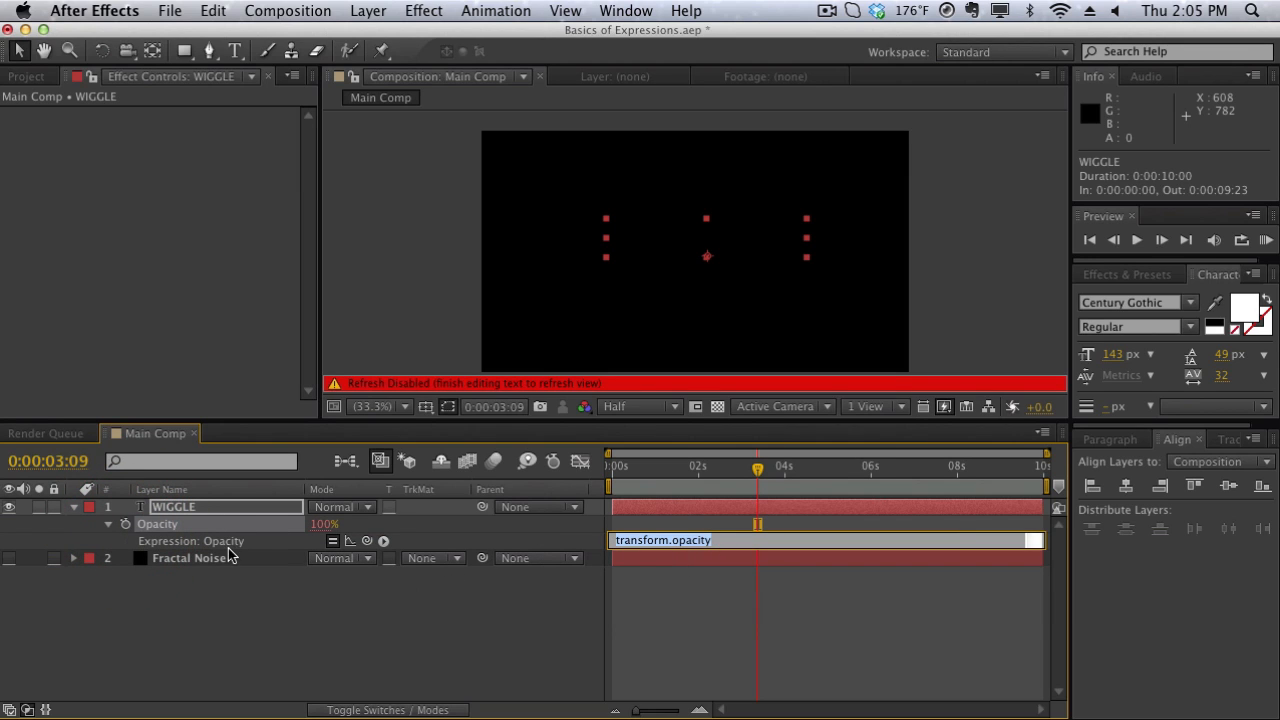
pyautogui.press('super+v')
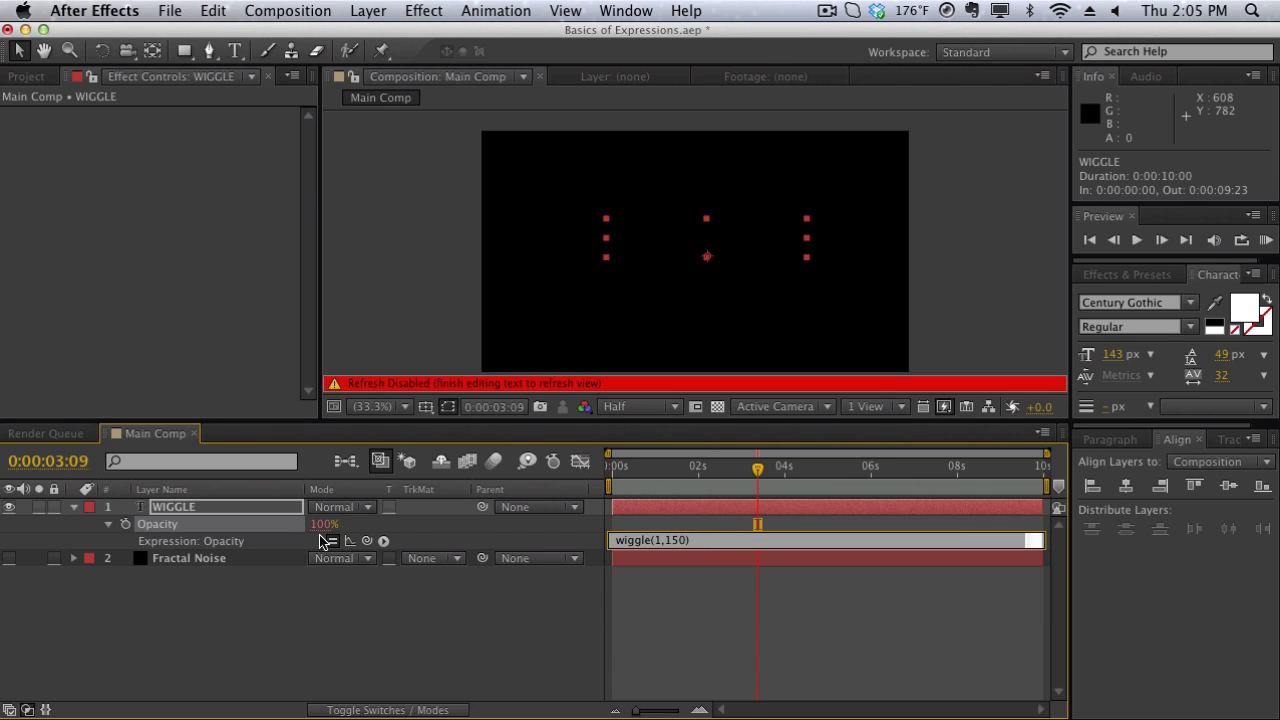
pyautogui.press('BackSpace')
pyautogui.press('BackSpace')
pyautogui.press('BackSpace')
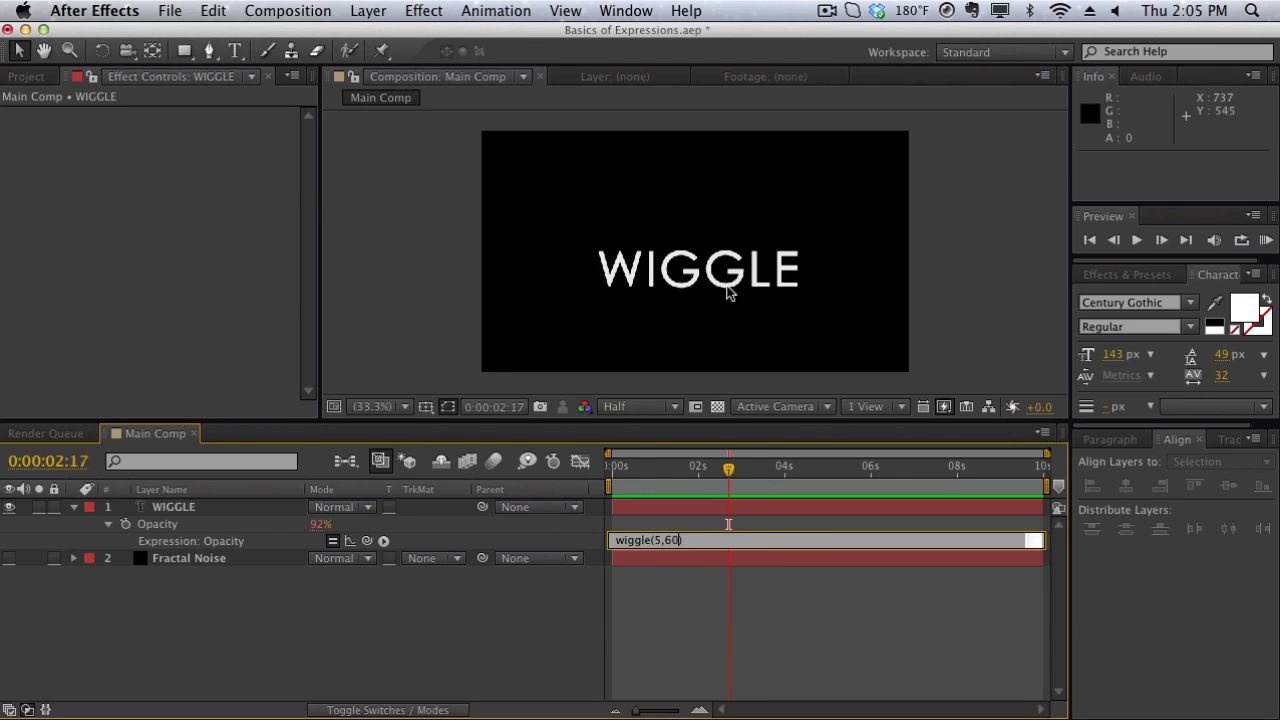
pyautogui.click(728, 283)
# - Play a RAM preview of the WIGGLE text to check its combined position and opacity wiggle
pyautogui.press('KP_0')
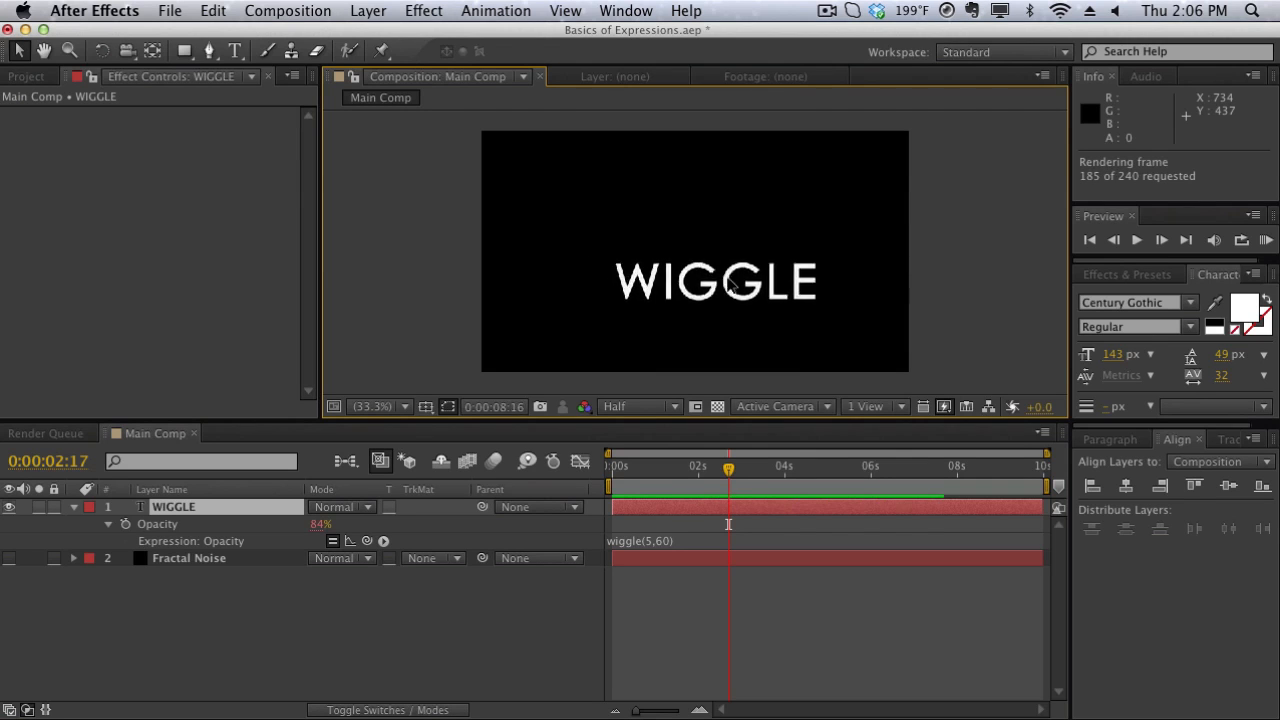
pyautogui.click(727, 287)
pyautogui.press('KP_0')
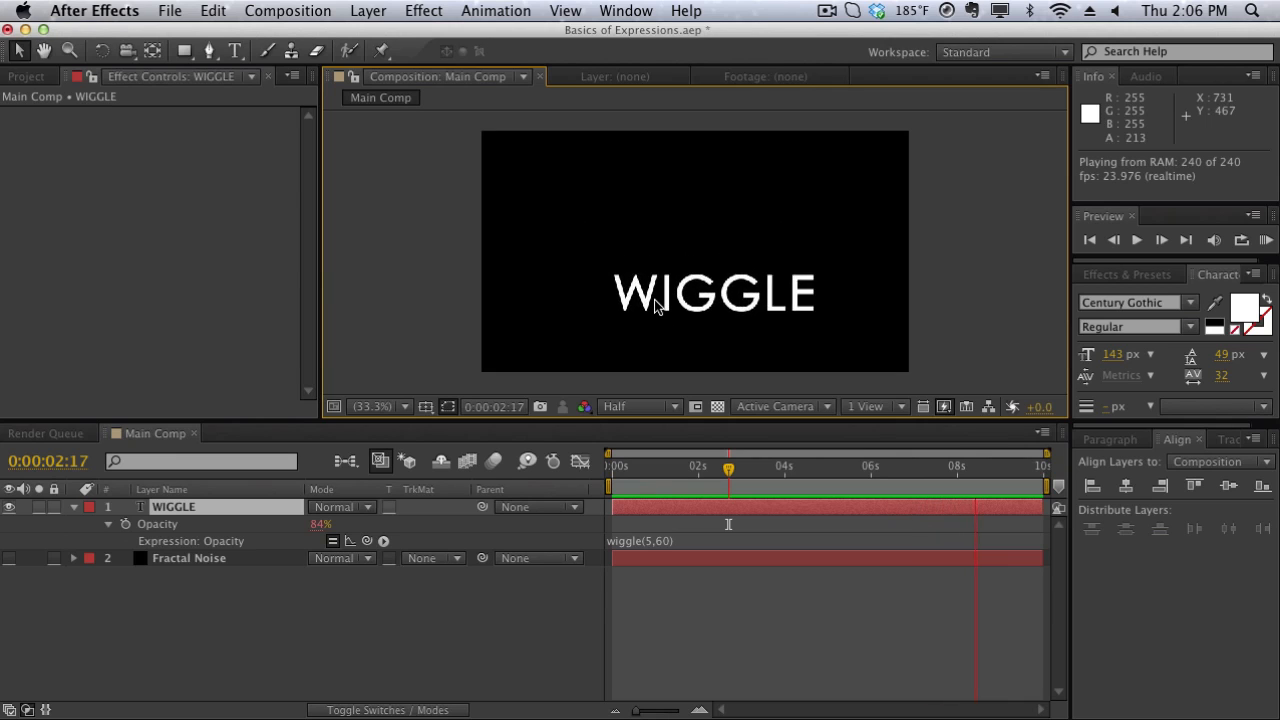
pyautogui.press('space')
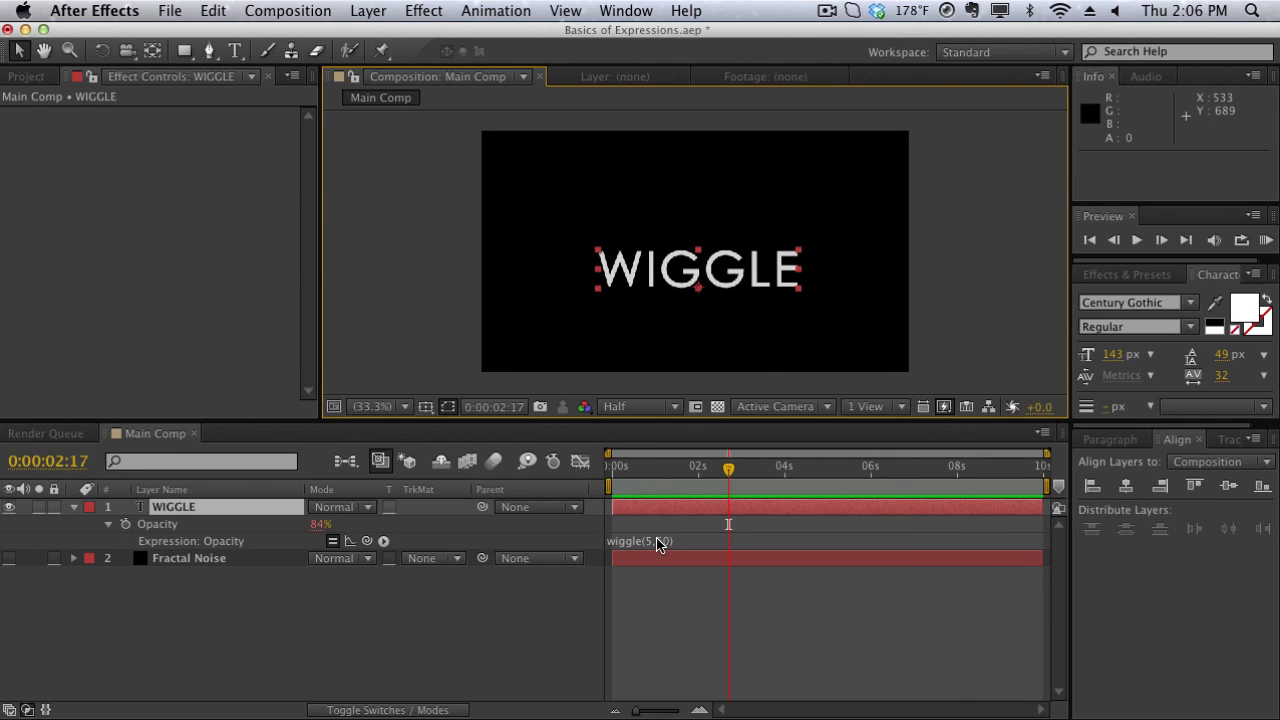
# - Remove the wiggle expression from the WIGGLE layer's Opacity
pyautogui.click(686, 541)
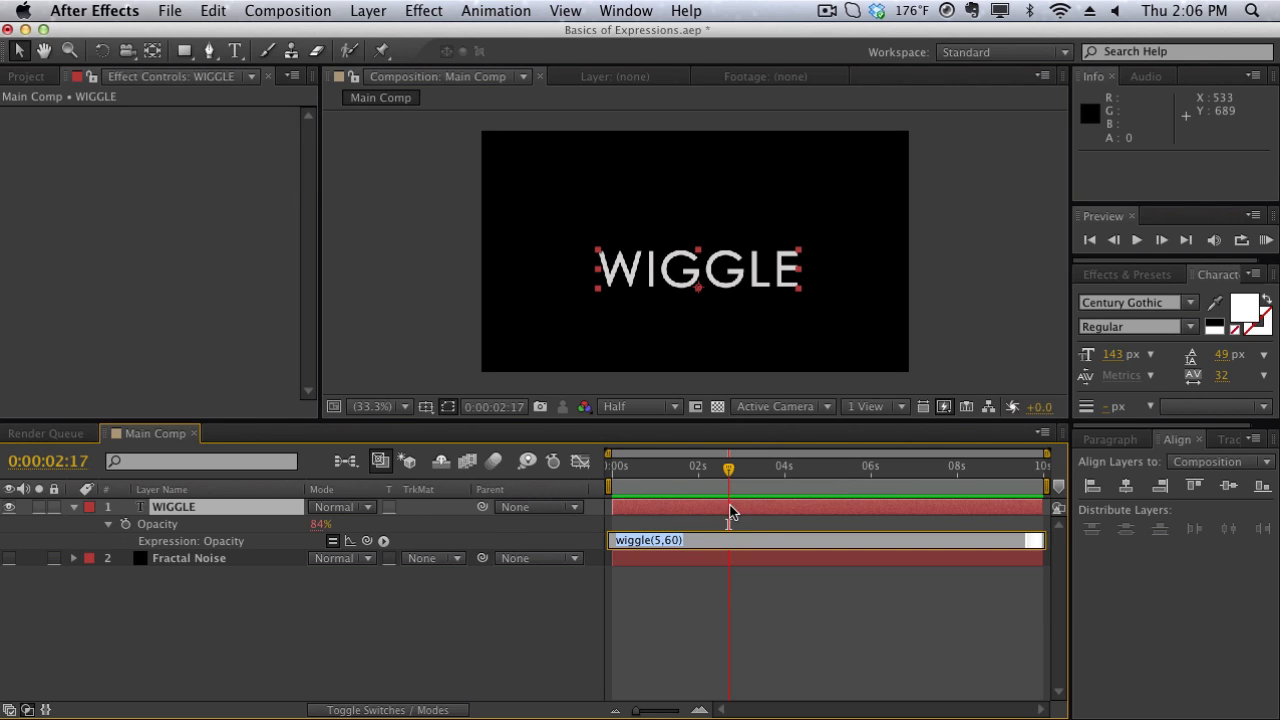
pyautogui.click(687, 540)
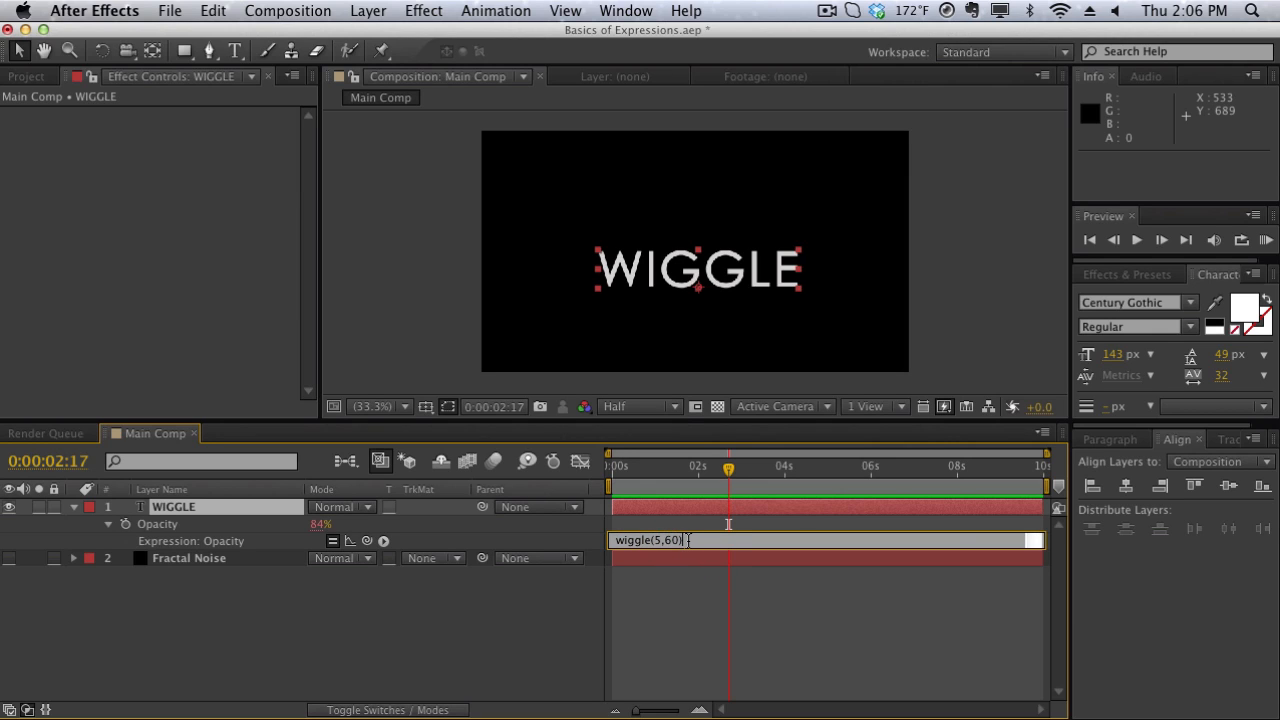
pyautogui.moveTo(688, 540); pyautogui.dragTo(604, 532)
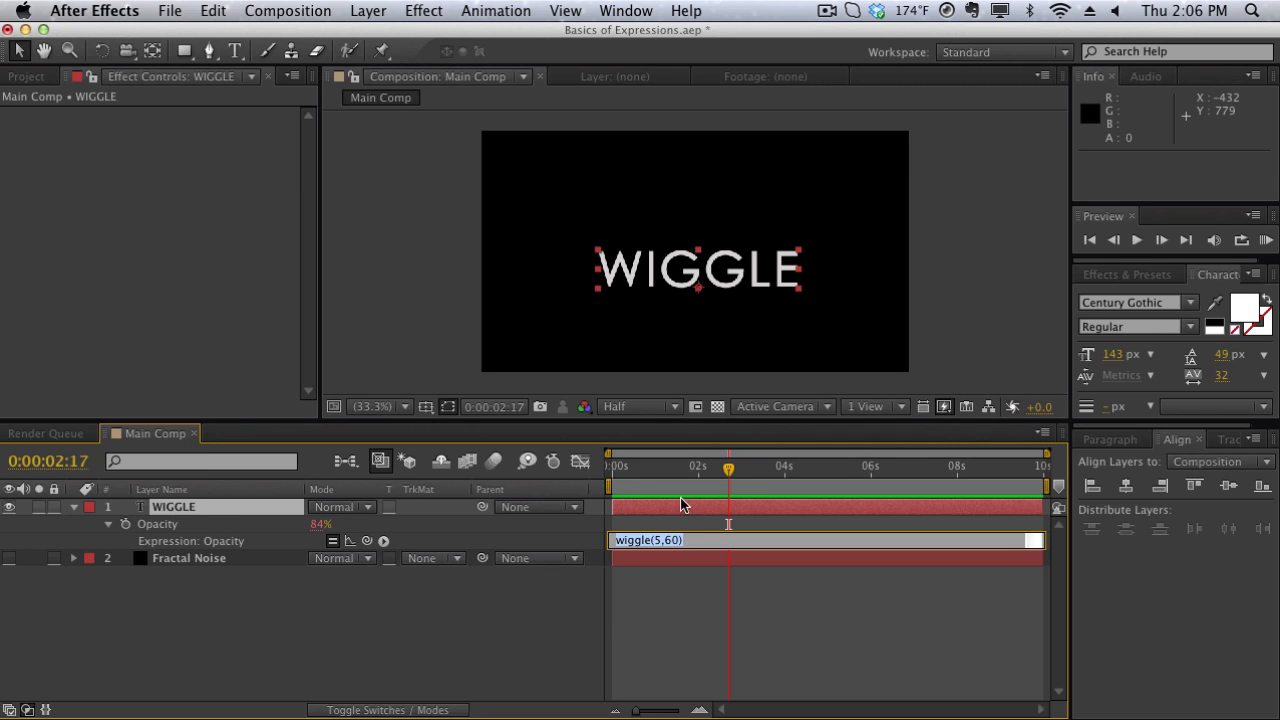
pyautogui.press('BackSpace')
pyautogui.click(679, 521)
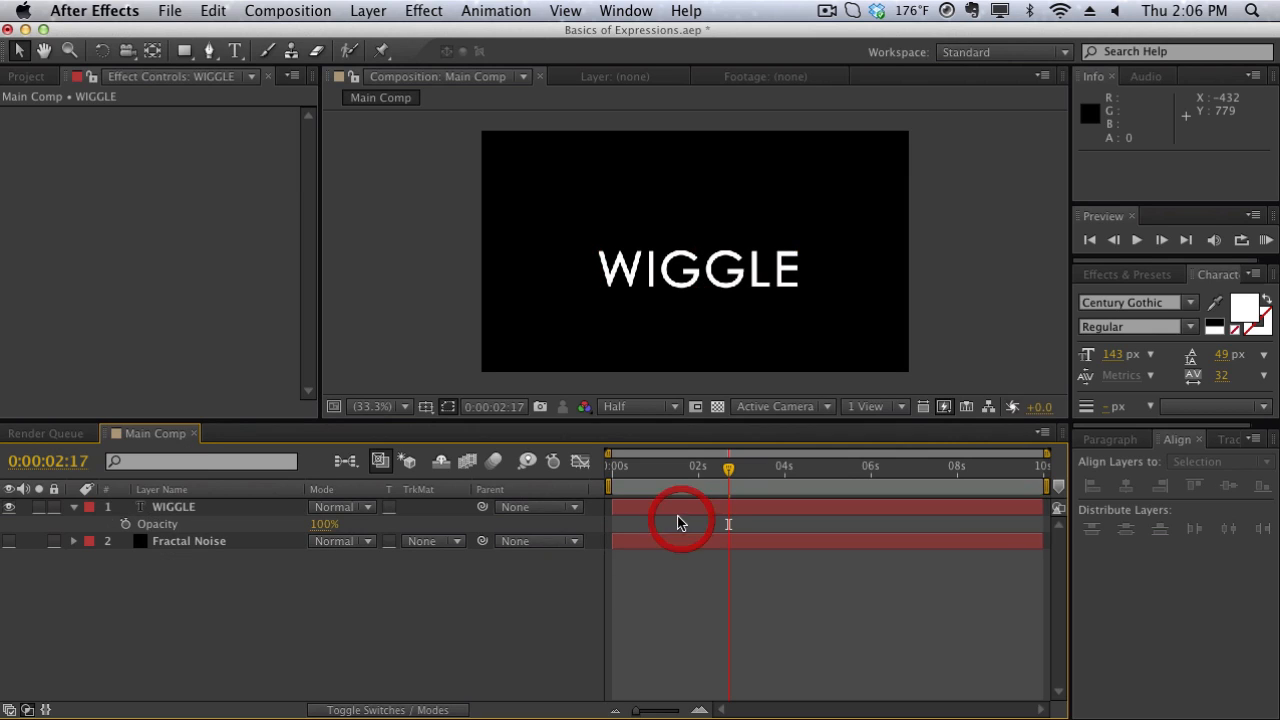
# - Collapse and hide the WIGGLE layer, and make the Fractal Noise layer visible
pyautogui.click(73, 508)
pyautogui.click(10, 507)
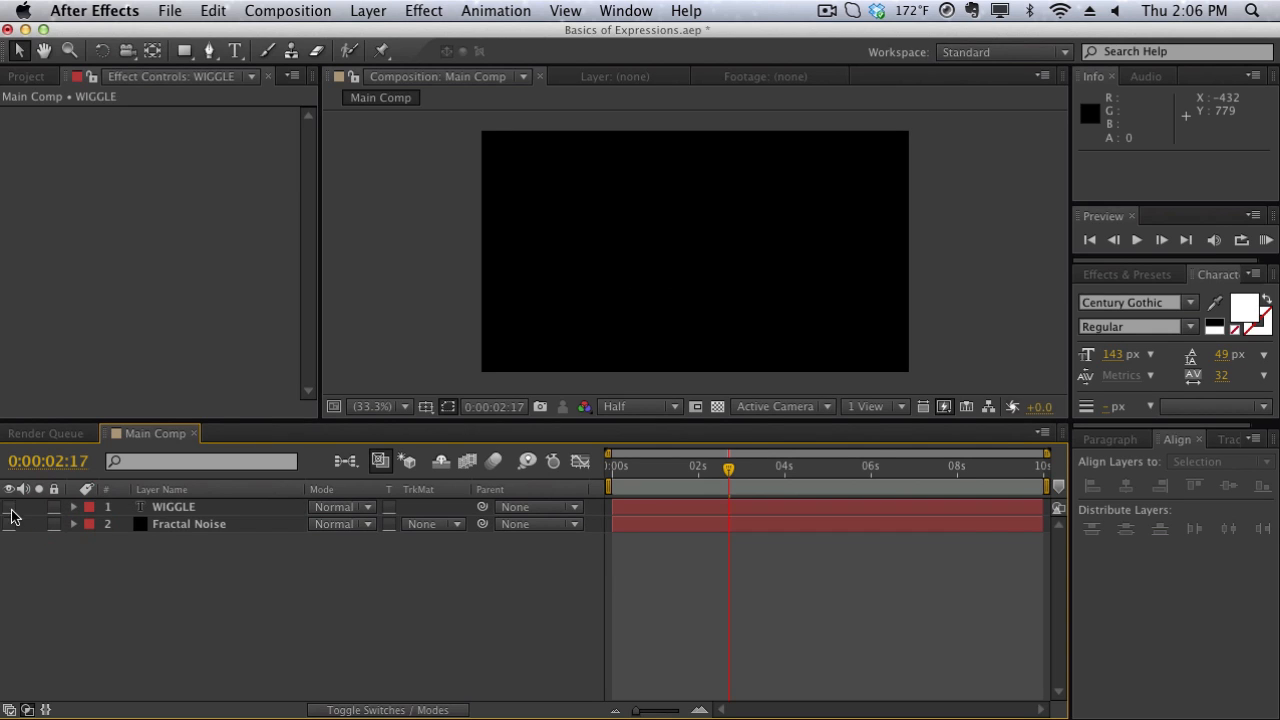
pyautogui.click(10, 524)
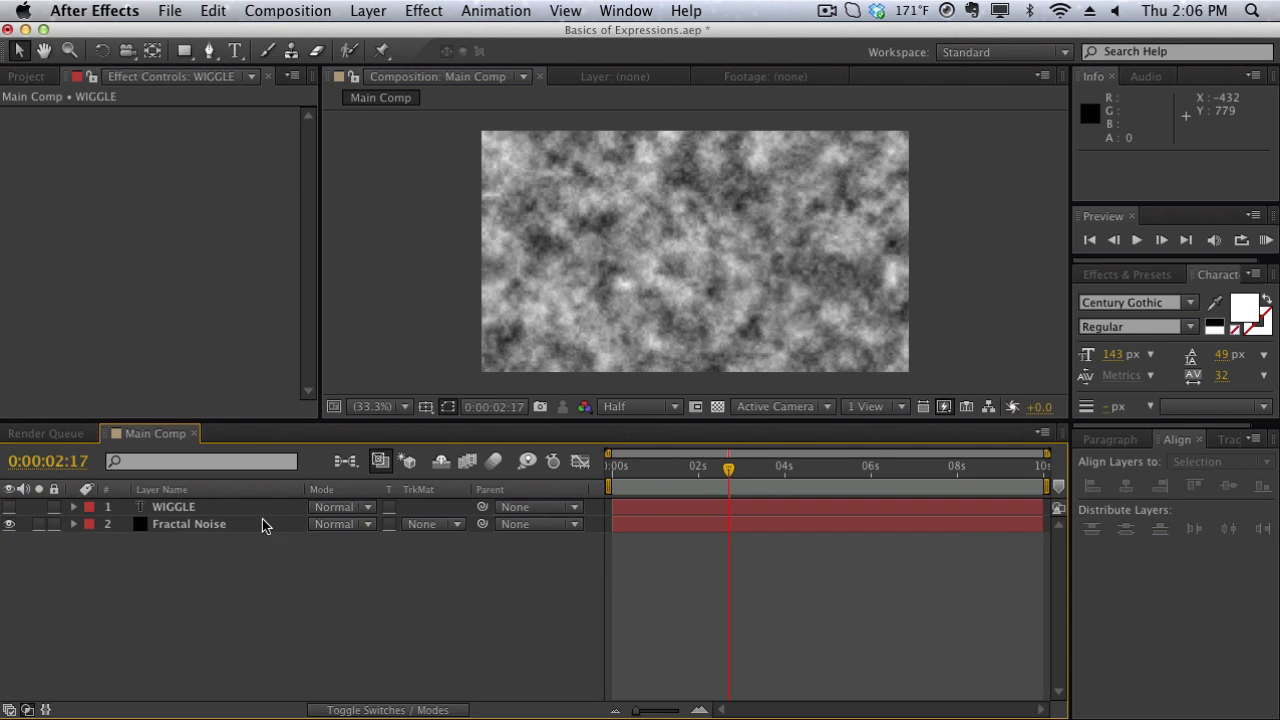
# - Set the Evolution of the Fractal Noise layer's effect to 0x +168°
pyautogui.click(1137, 276)
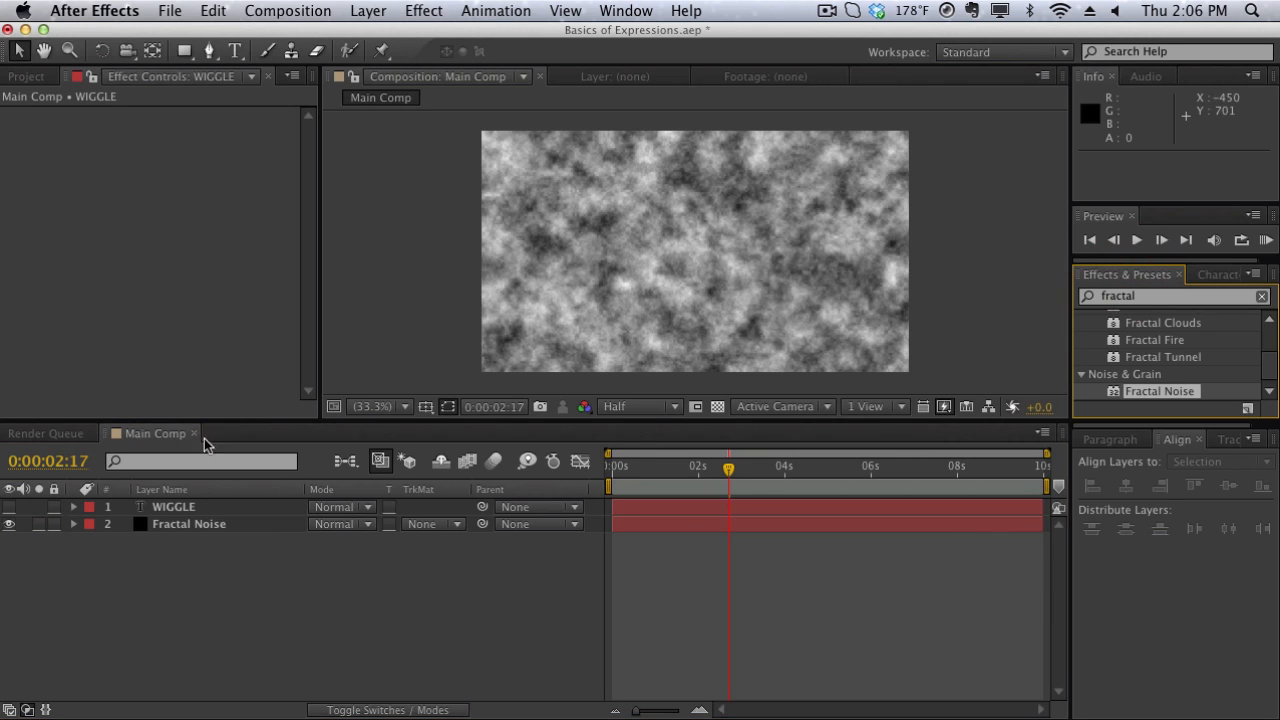
pyautogui.click(210, 524)
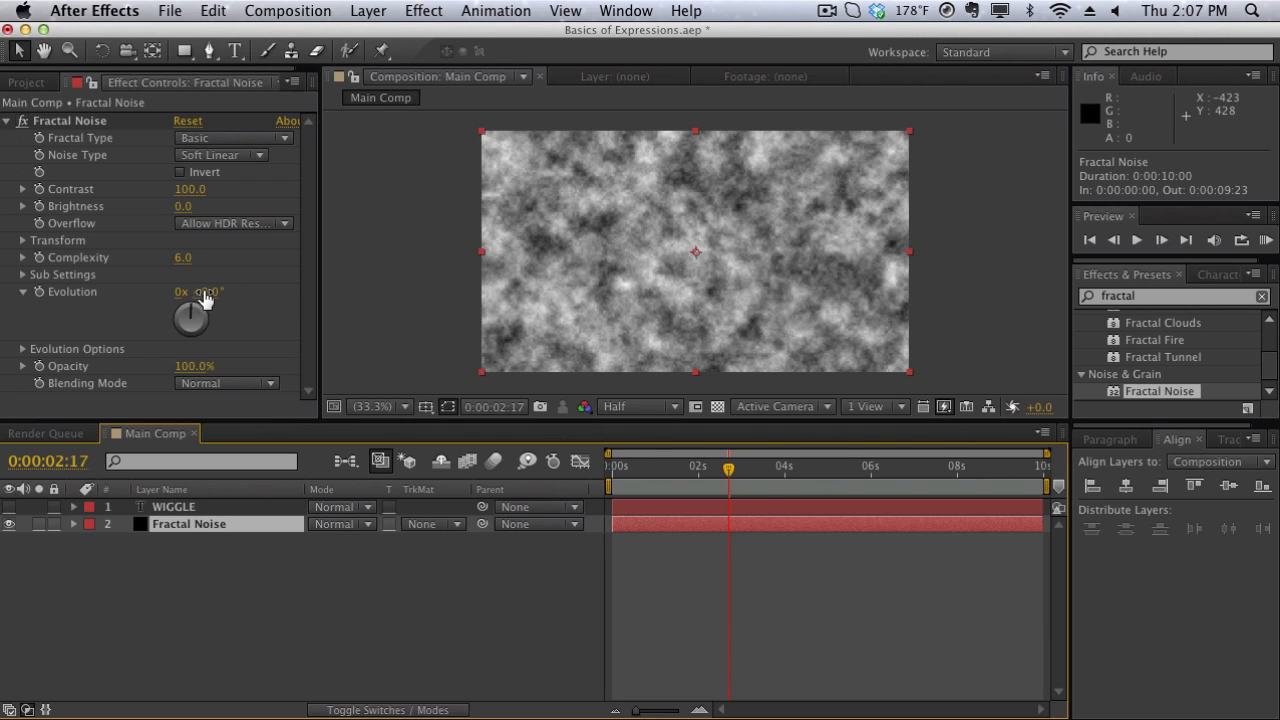
pyautogui.moveTo(206, 295); pyautogui.dragTo(364, 371)
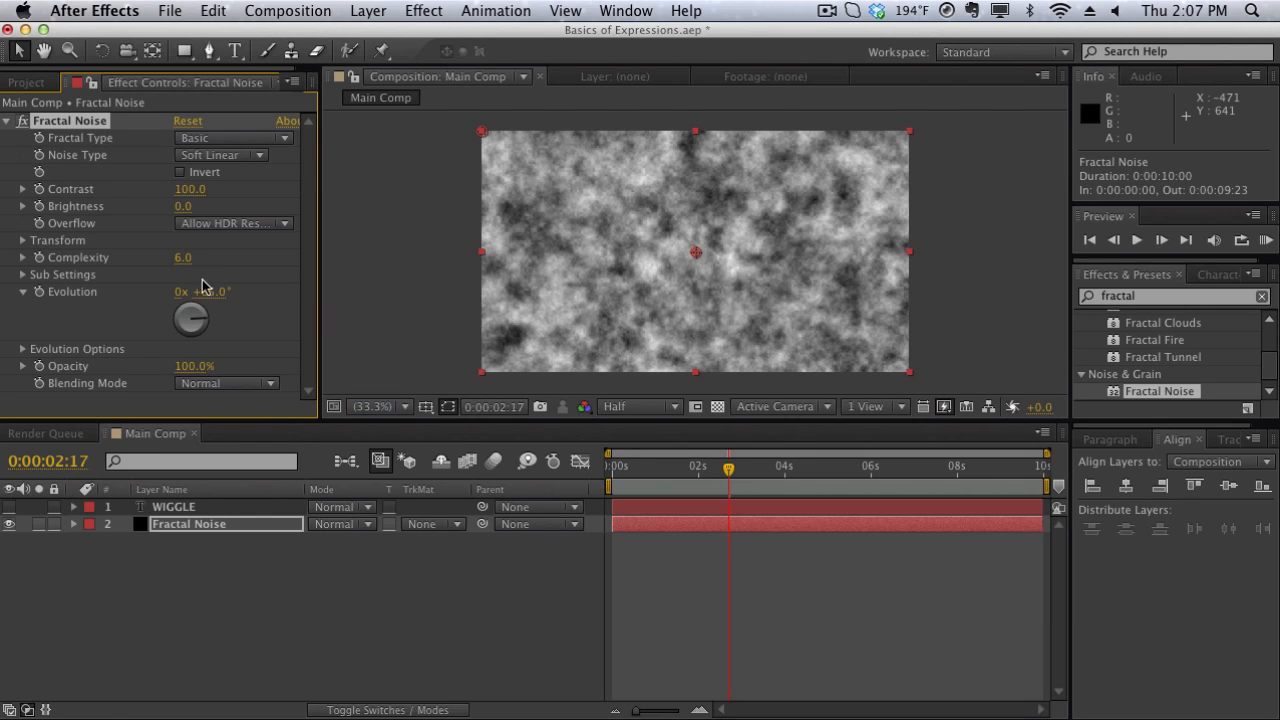
pyautogui.moveTo(205, 300); pyautogui.dragTo(300, 306)
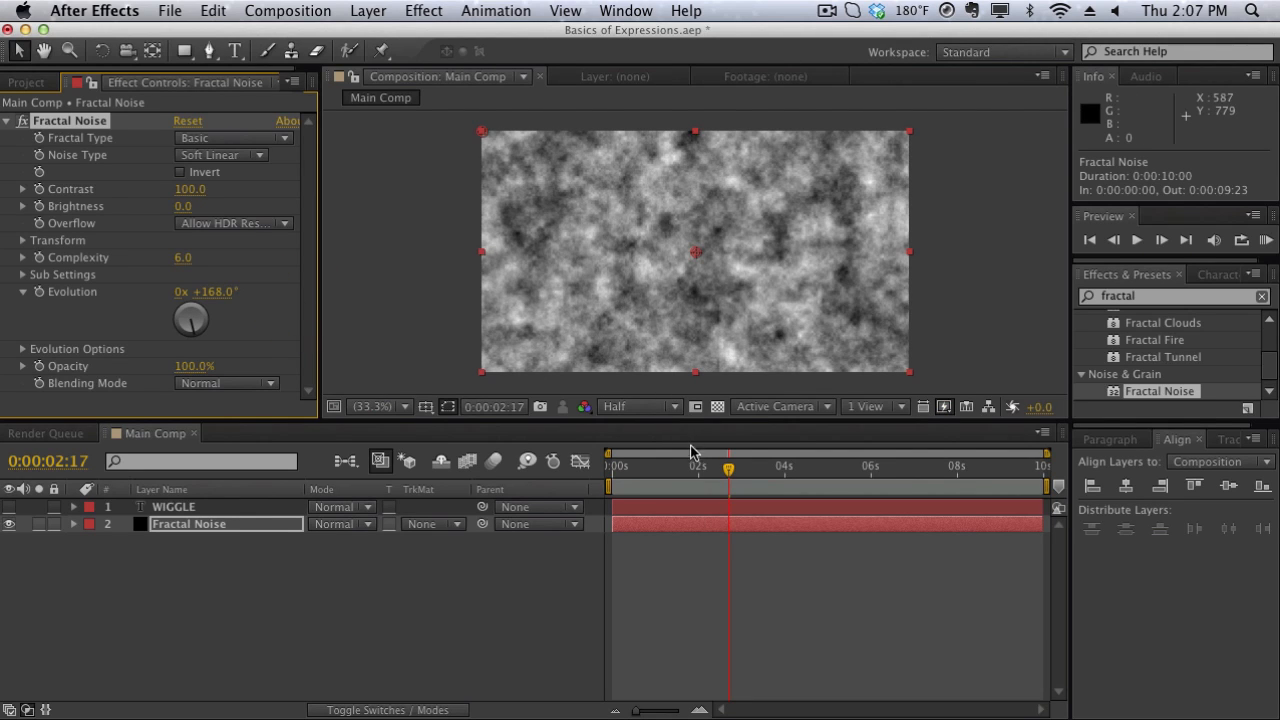
# - Keyframe the Fractal Noise Evolution from its current value at 0:00:00:00 to 2x +140° at 0:00:09:23
pyautogui.moveTo(693, 466); pyautogui.dragTo(588, 467)
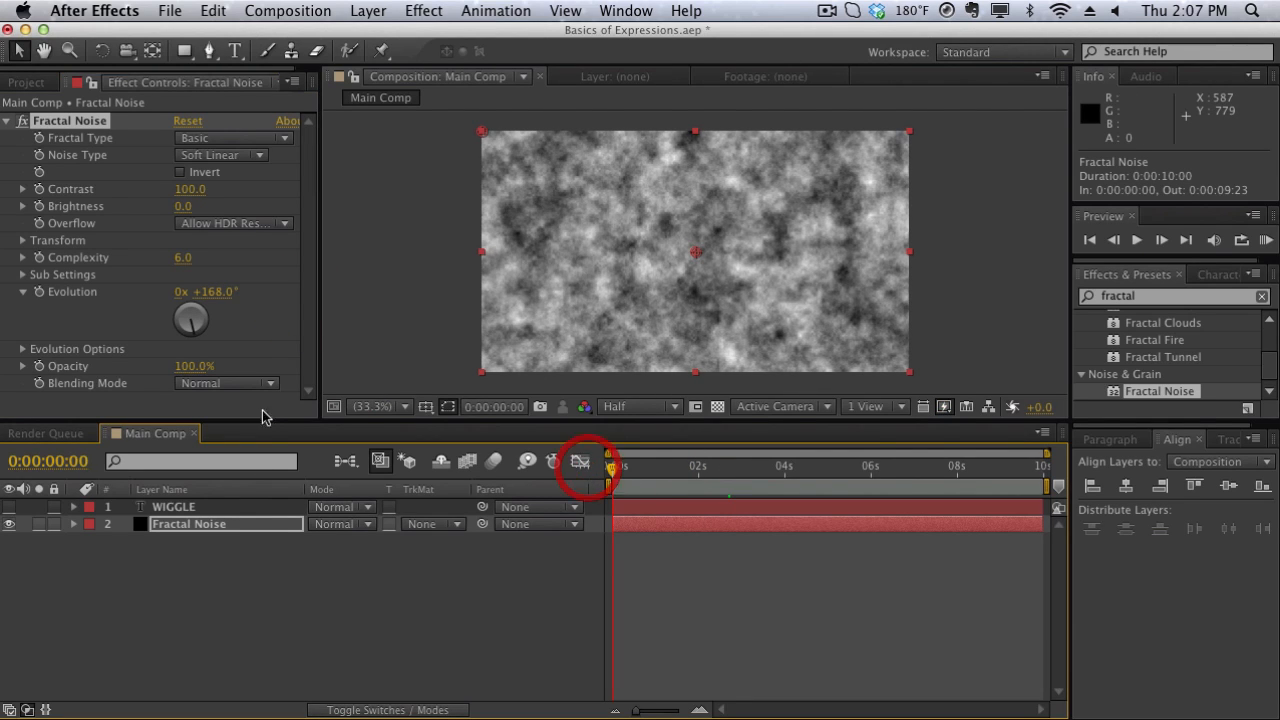
pyautogui.click(39, 291)
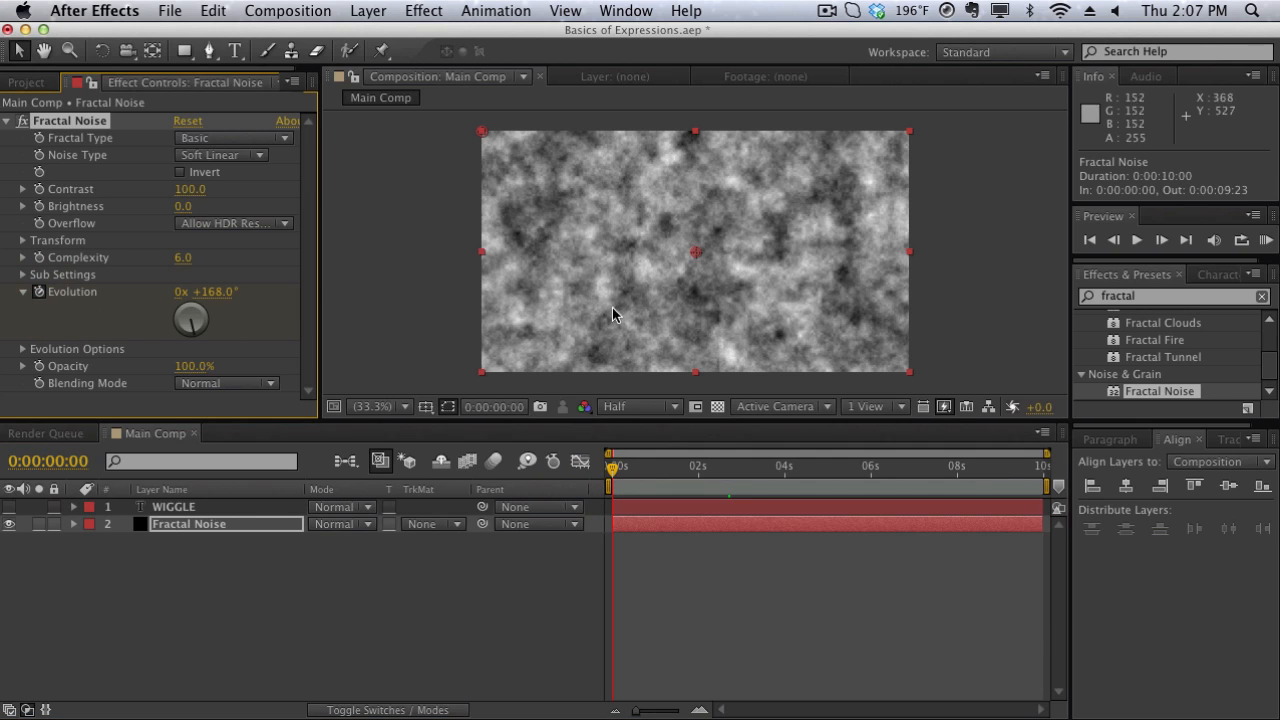
pyautogui.moveTo(716, 466); pyautogui.dragTo(1043, 489)
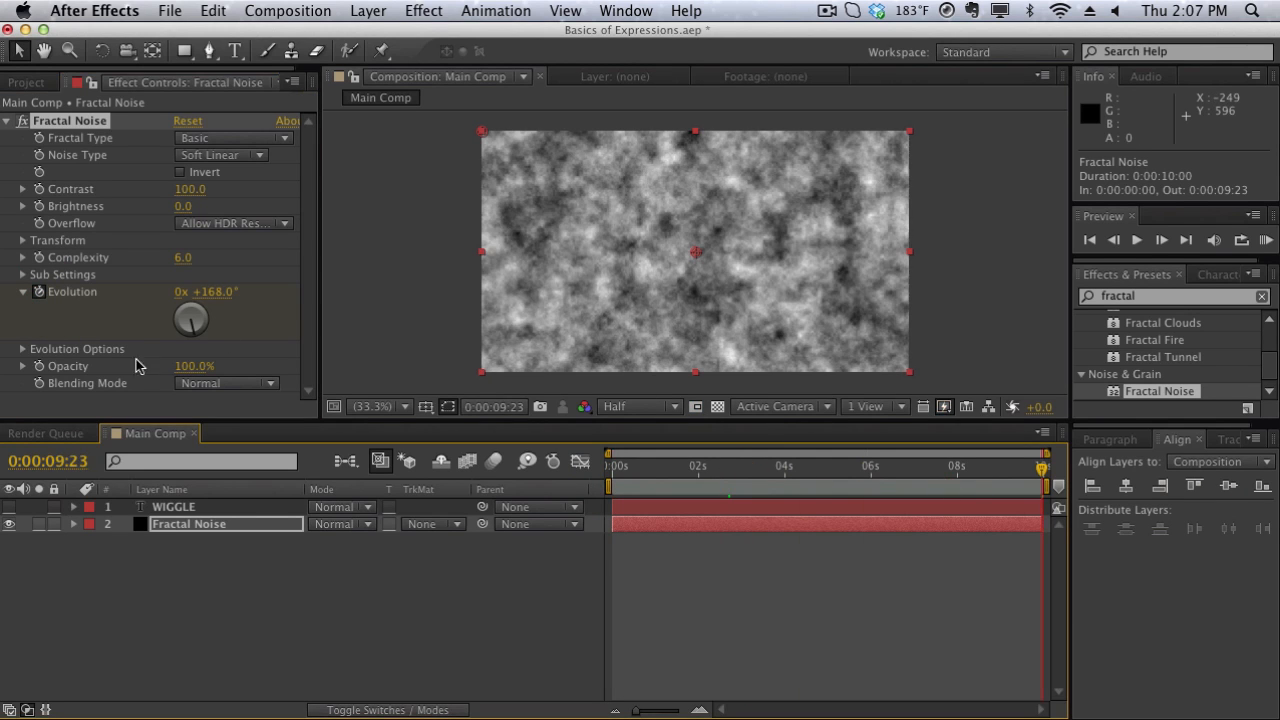
pyautogui.moveTo(215, 291); pyautogui.dragTo(951, 337)
# - Play a RAM preview of the evolving noise, then place the playhead at 0:00:02:17
pyautogui.press('KP_0')
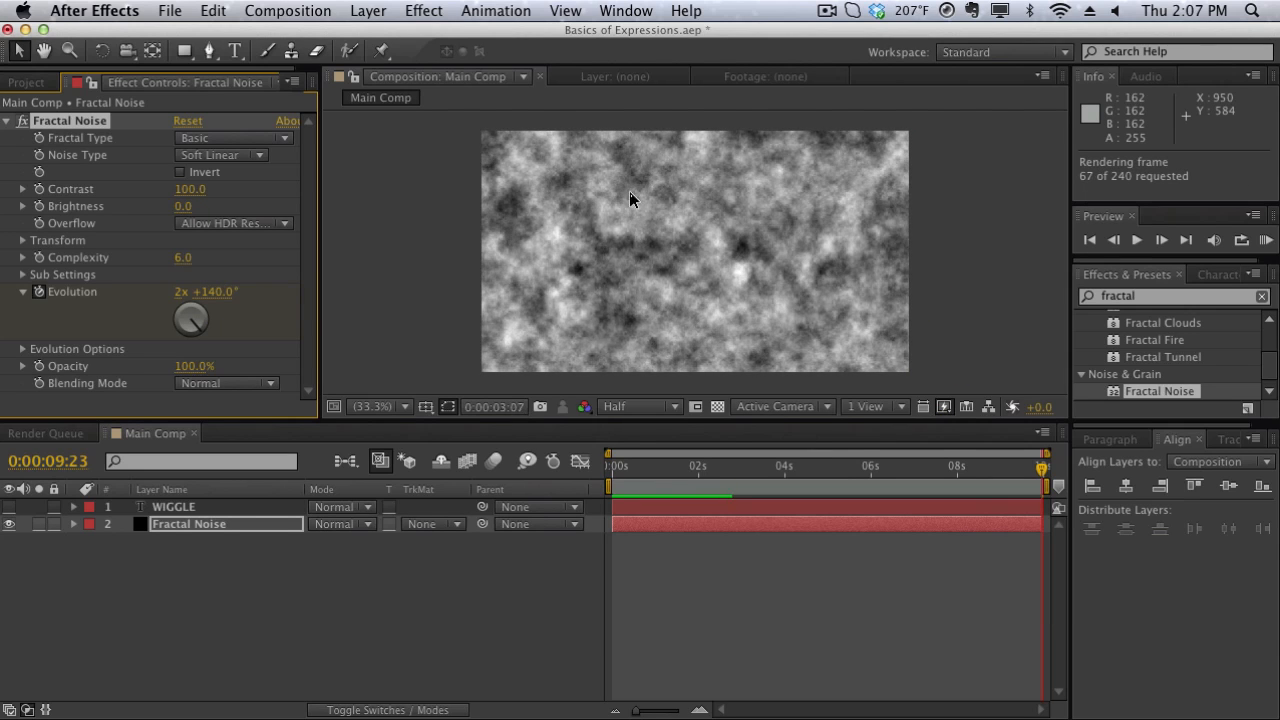
pyautogui.click(617, 281)
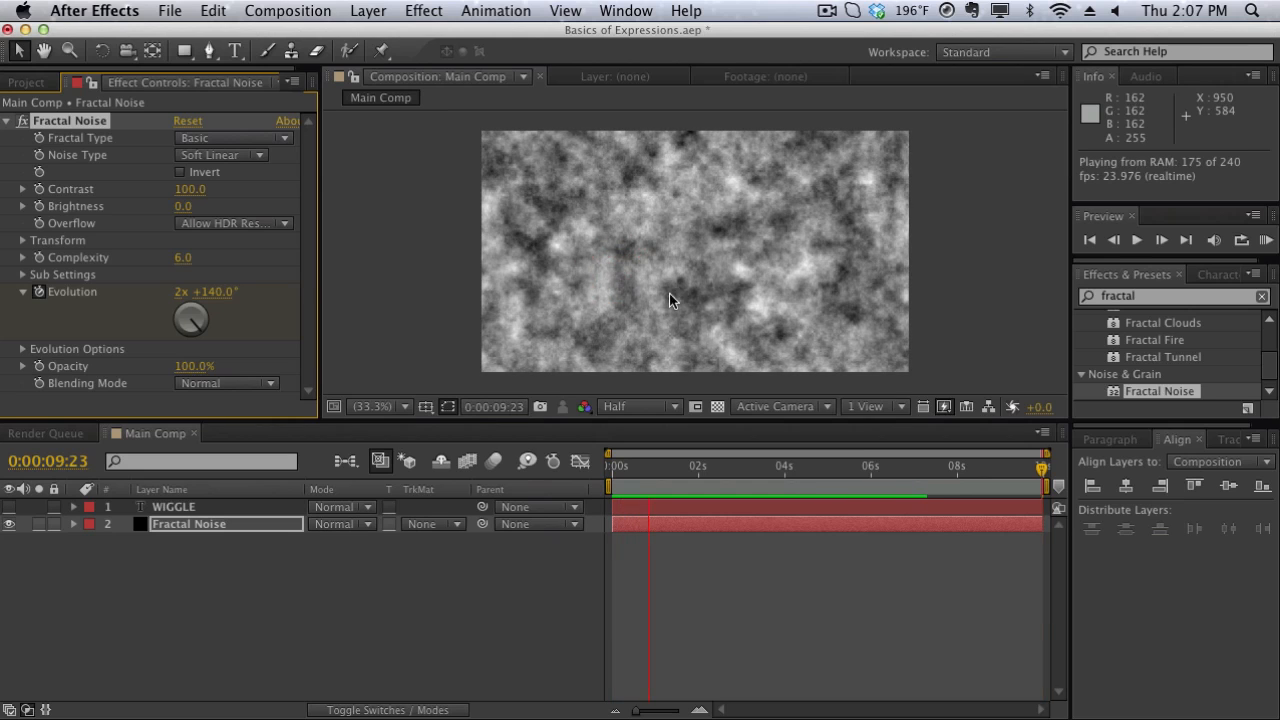
pyautogui.click(723, 179)
pyautogui.click(729, 470)
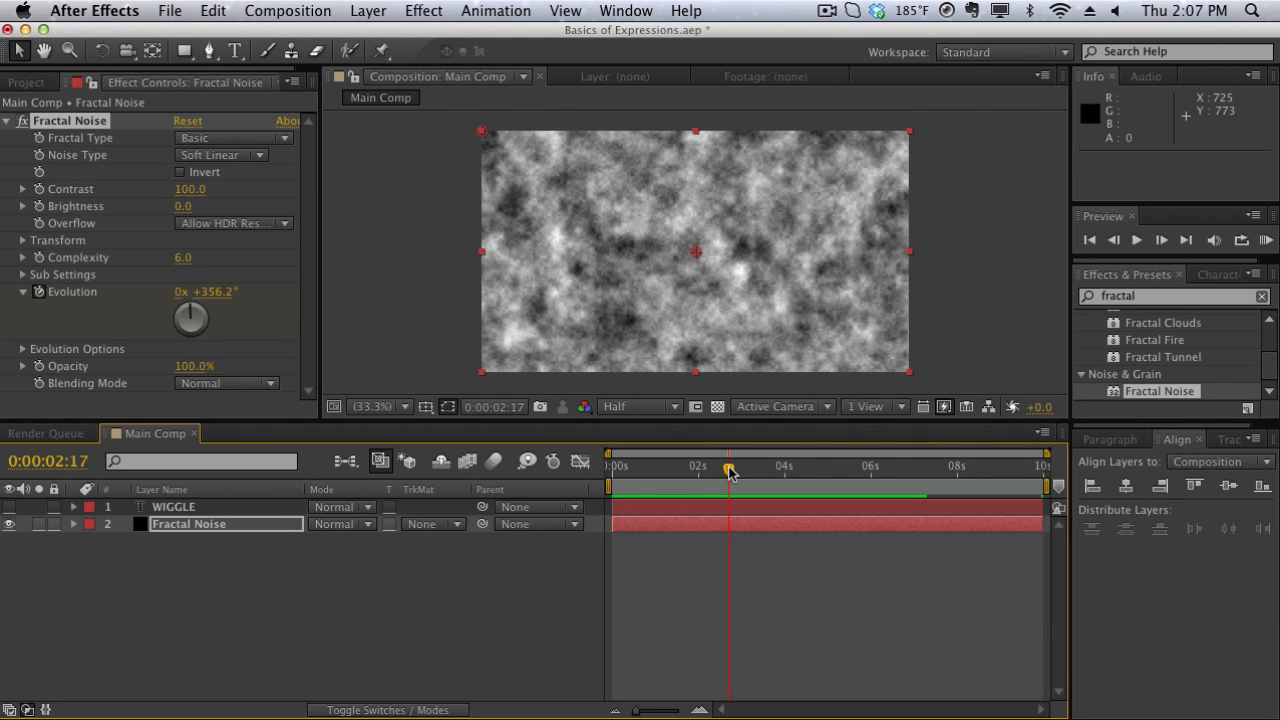
# - Set the duration of Main Comp to 0:00:20:00 in the composition settings
pyautogui.click(302, 10)
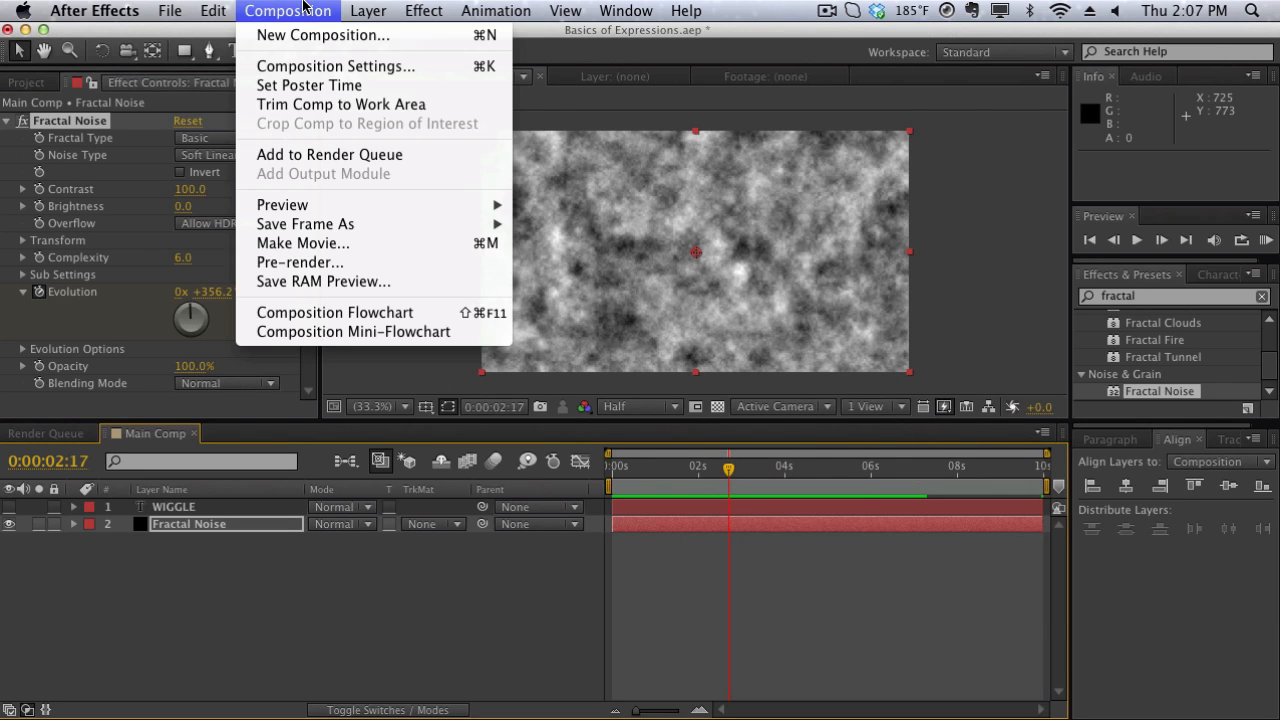
pyautogui.click(312, 66)
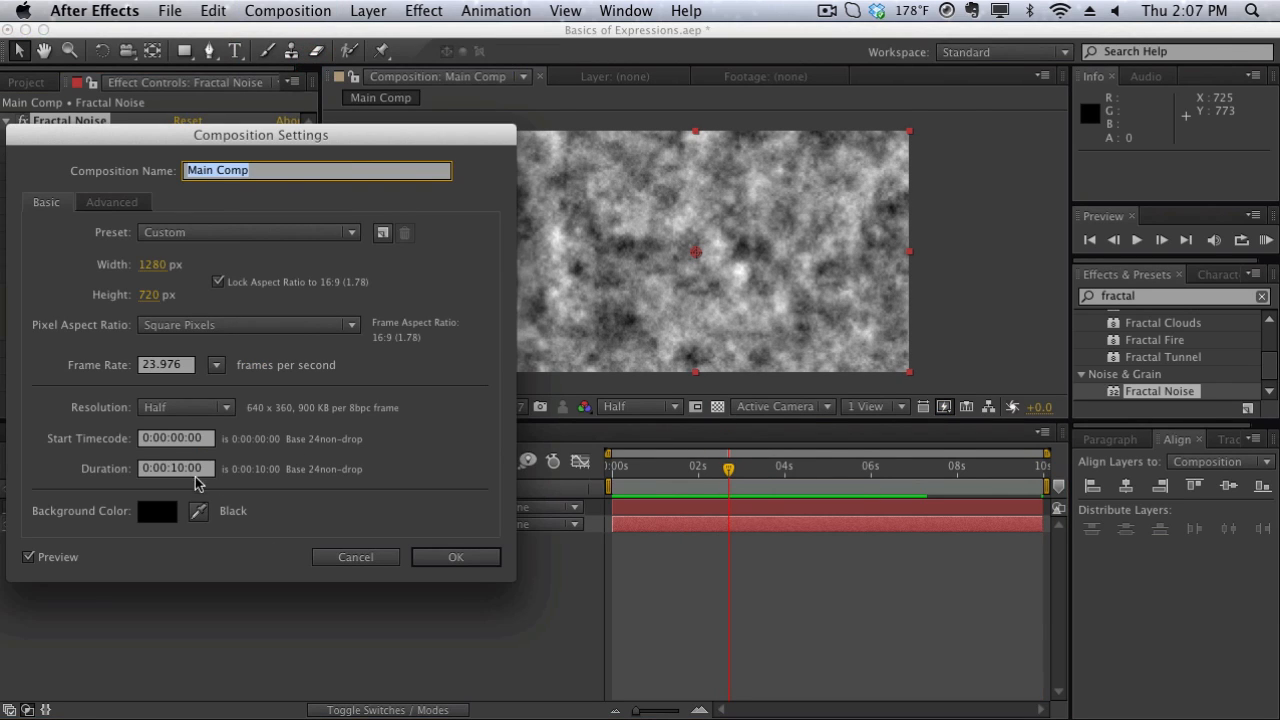
pyautogui.doubleClick(175, 468)
pyautogui.write('20')
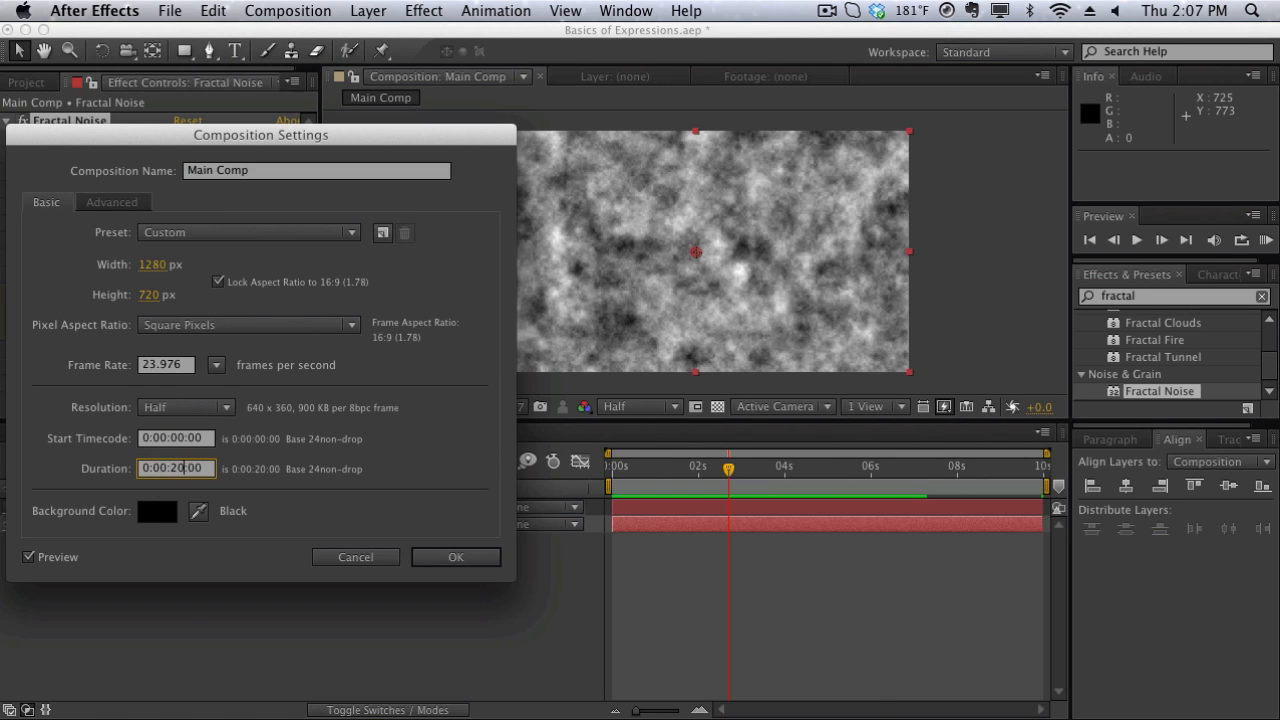
pyautogui.press('Return')
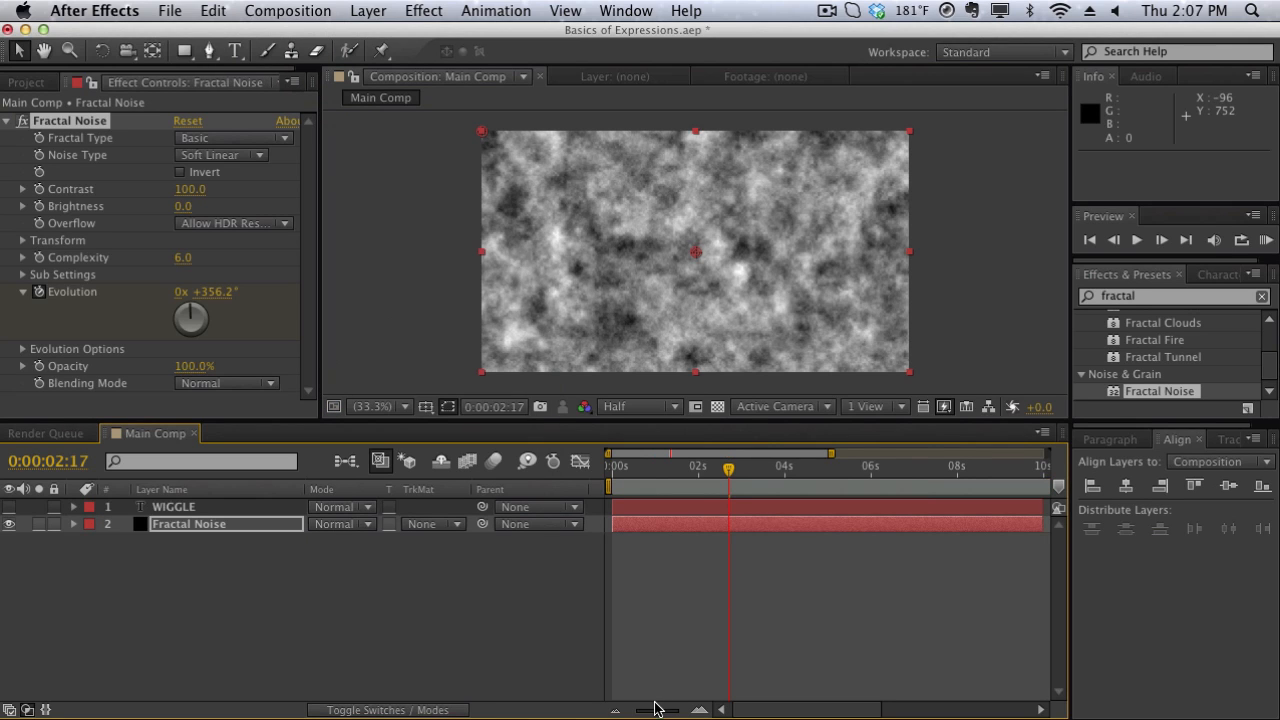
# - Extend the Fractal Noise layer's out point to 0:00:19:22, near the end of Main Comp
pyautogui.moveTo(657, 708); pyautogui.dragTo(646, 710)
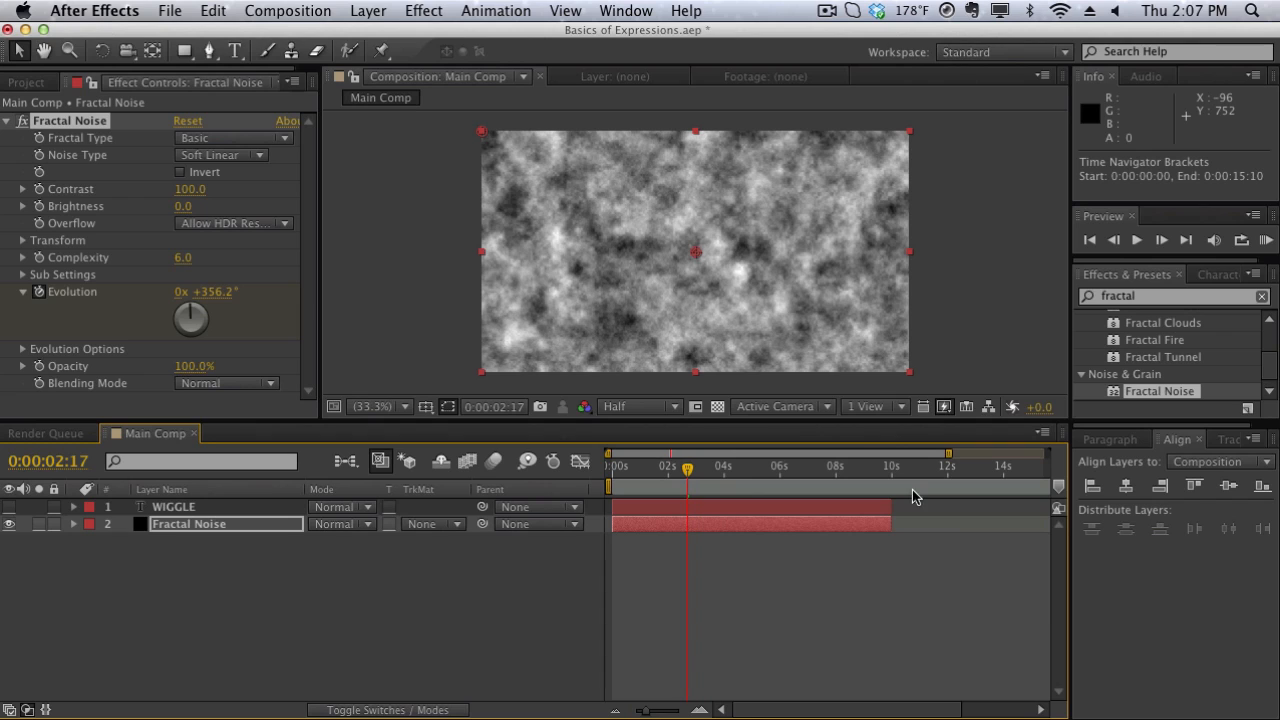
pyautogui.moveTo(889, 524); pyautogui.dragTo(1036, 532)
# - Move the last Evolution keyframe of the Fractal Noise layer to 0:00:19:22 and set its value to 3x +288°
pyautogui.press('u')
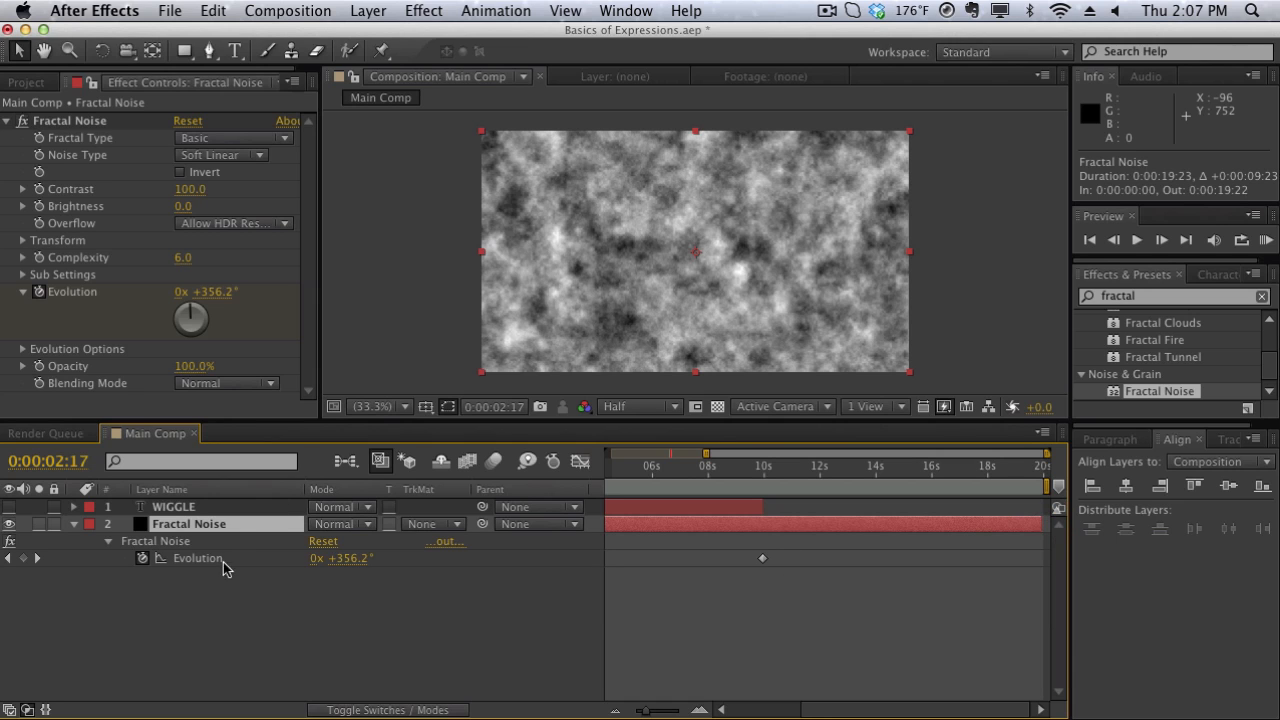
pyautogui.moveTo(760, 559); pyautogui.dragTo(1042, 578)
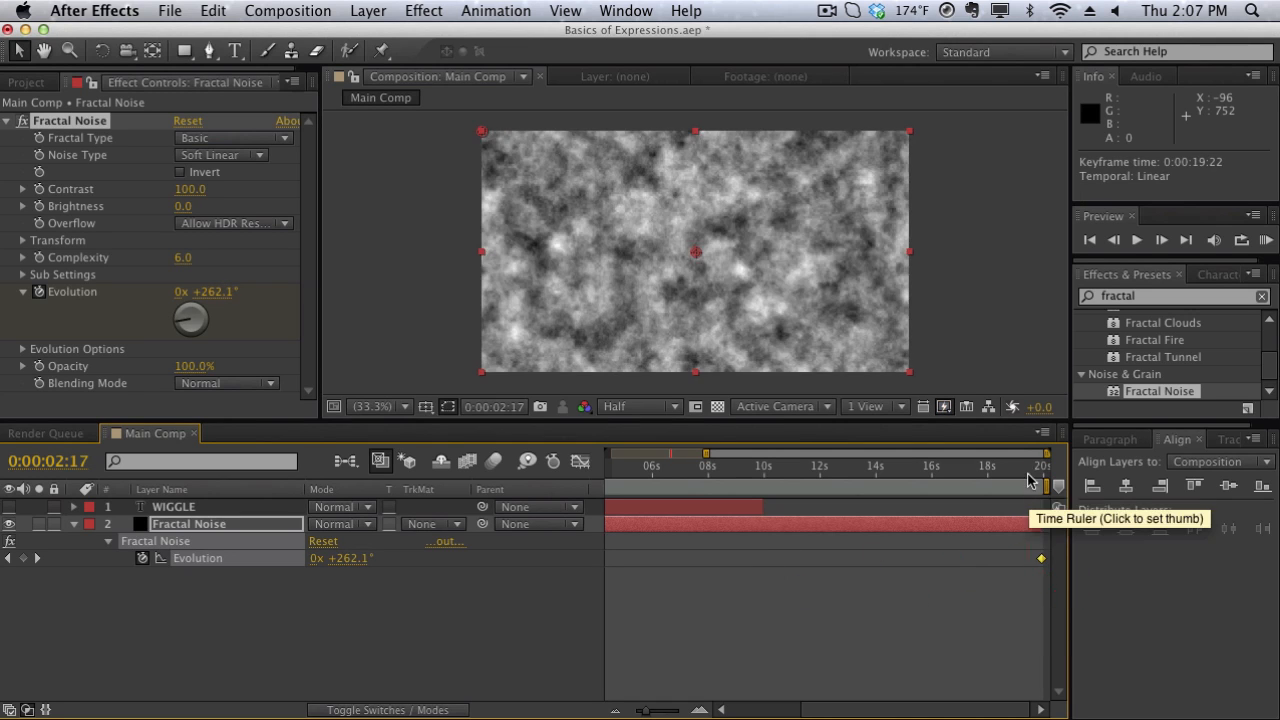
pyautogui.click(1042, 476)
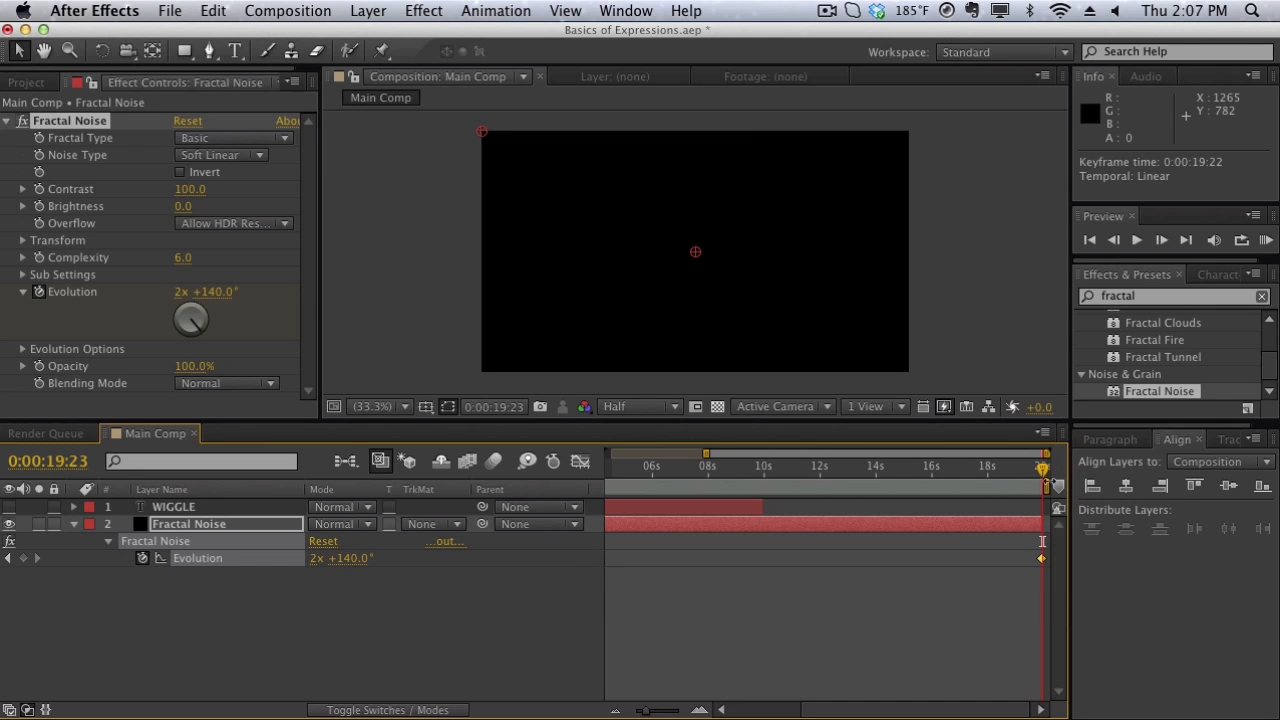
pyautogui.click(1046, 476)
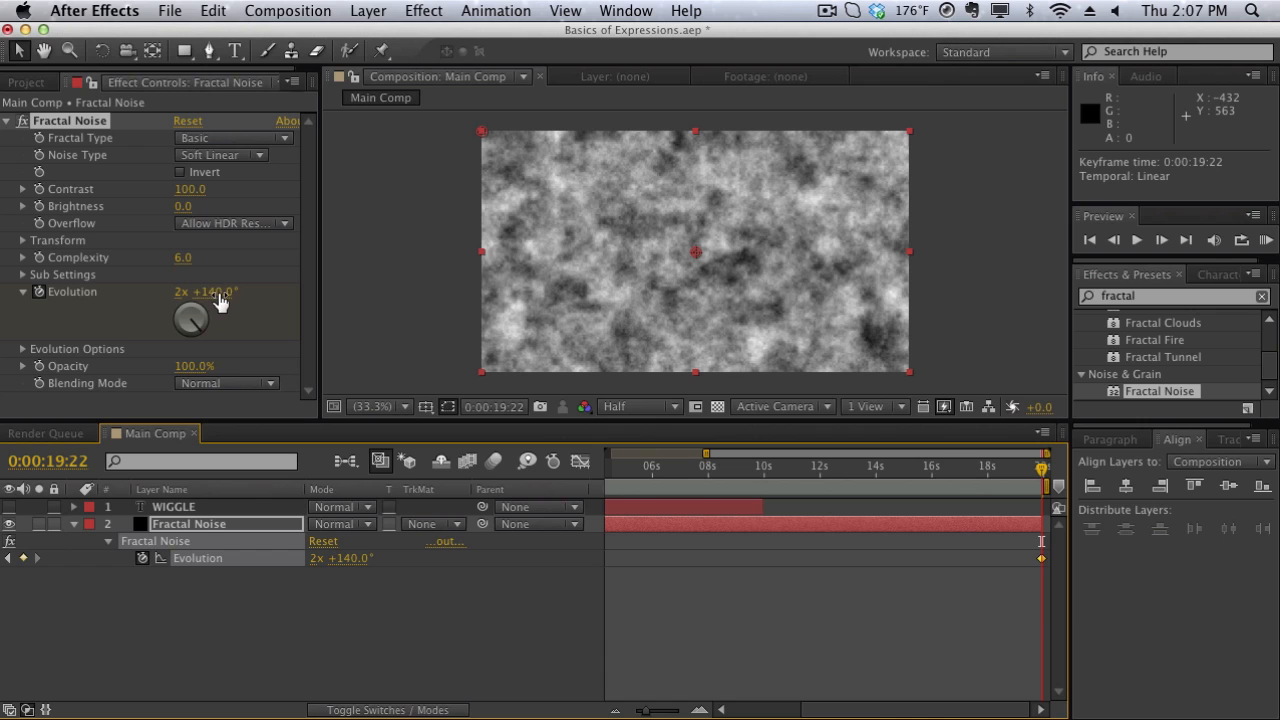
pyautogui.moveTo(220, 302); pyautogui.dragTo(746, 314)
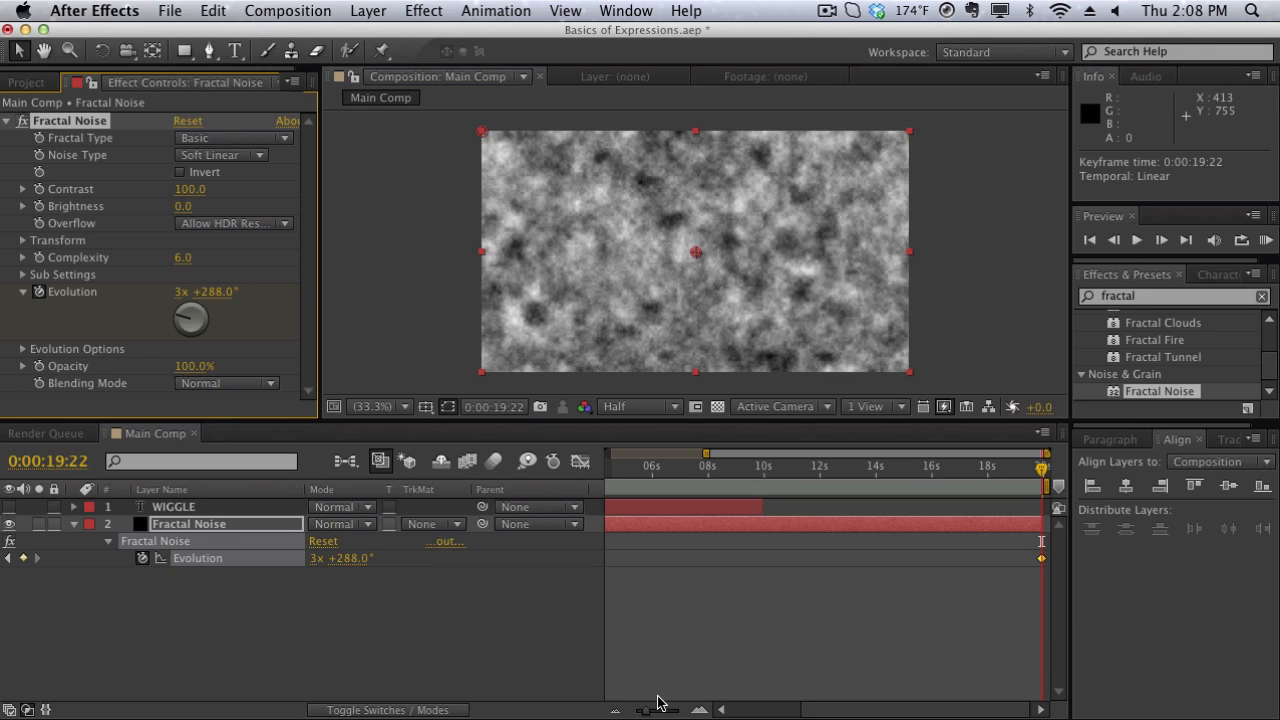
# - Remove all Evolution keyframes from the Fractal Noise layer
pyautogui.moveTo(645, 711); pyautogui.dragTo(633, 714)
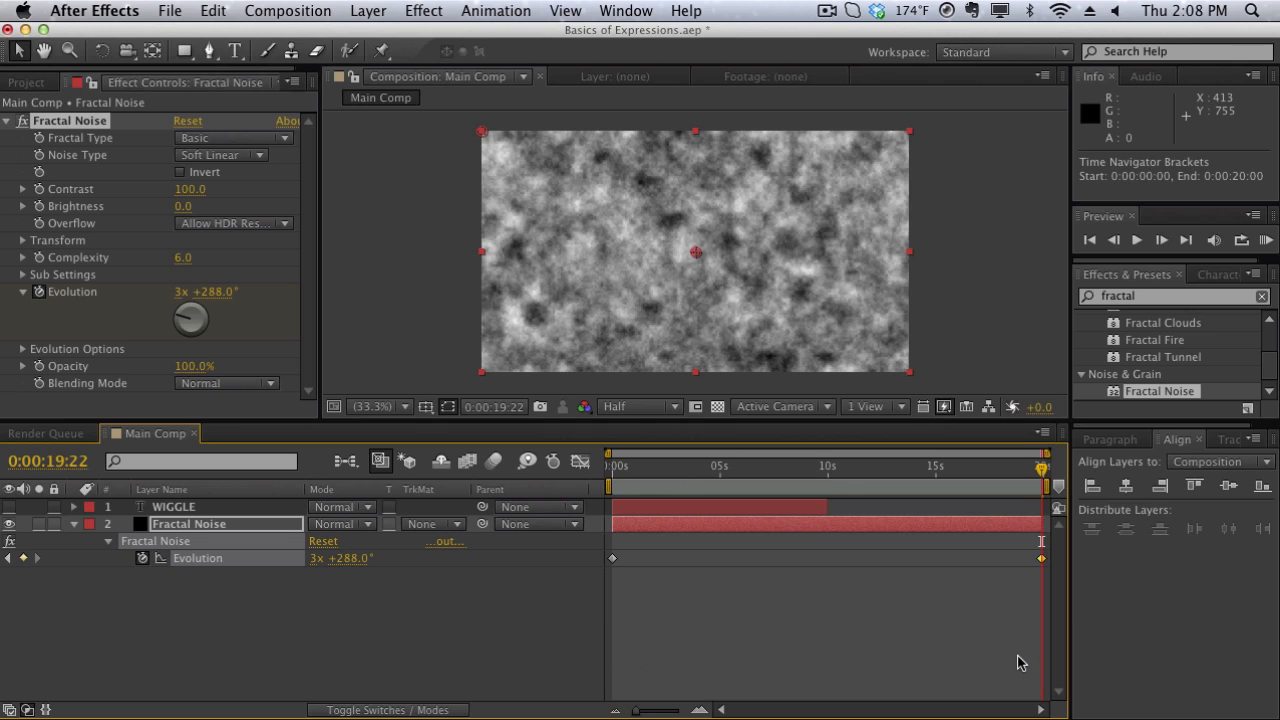
pyautogui.click(914, 554)
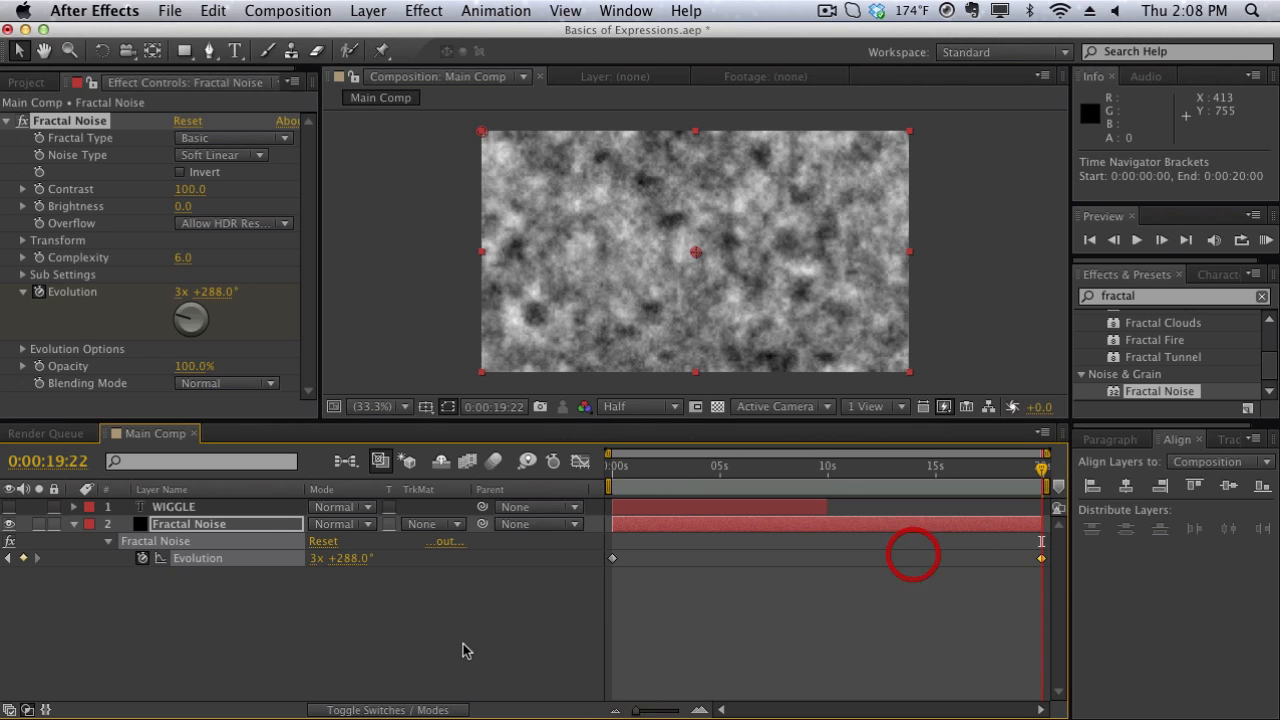
pyautogui.click(143, 558)
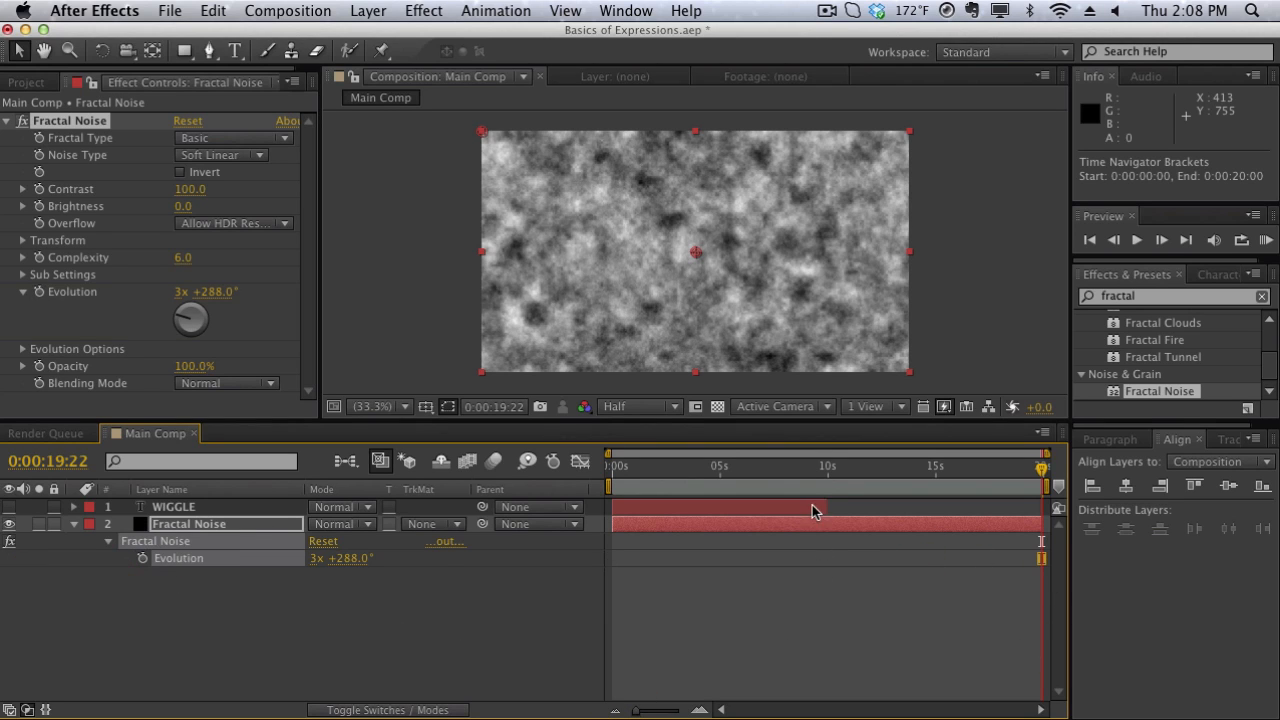
# - Place the playhead at 0:00:01:05 and add the expression time*120 to the Fractal Noise layer's Evolution
pyautogui.click(651, 465)
pyautogui.moveTo(637, 517); pyautogui.dragTo(638, 520)
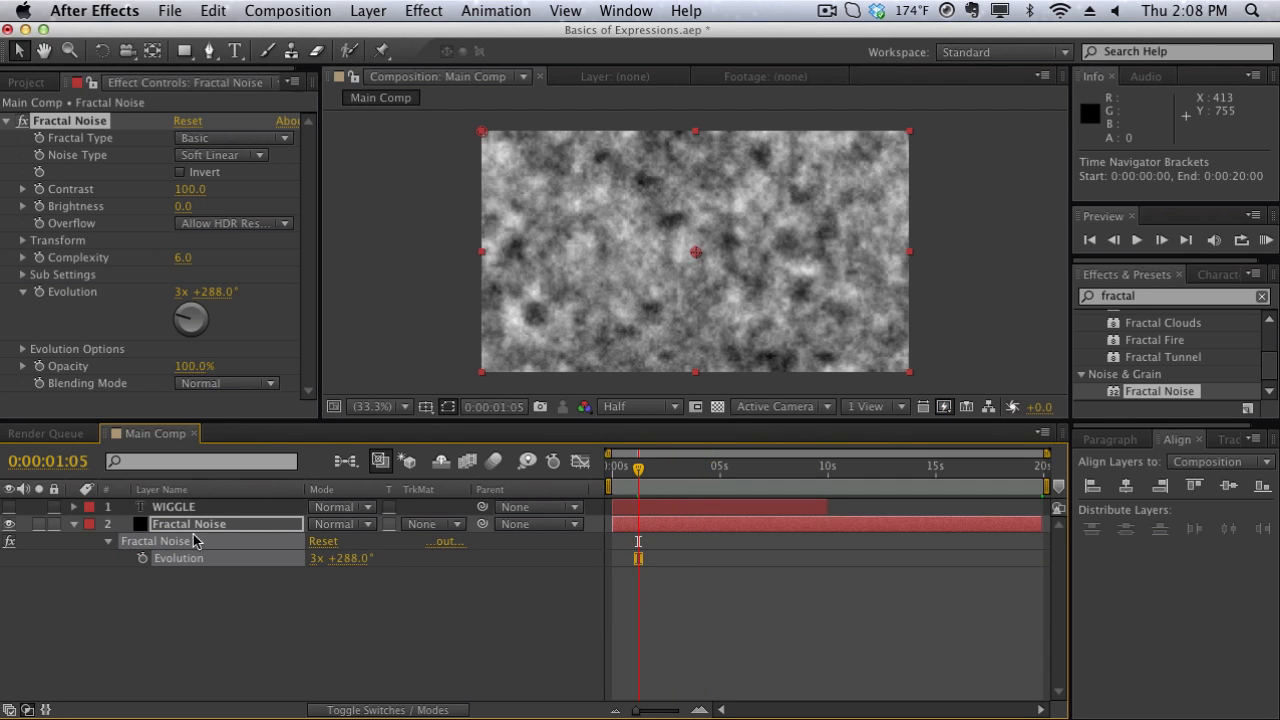
pyautogui.keyDown('alt'); pyautogui.click(143, 558); pyautogui.keyUp('alt')
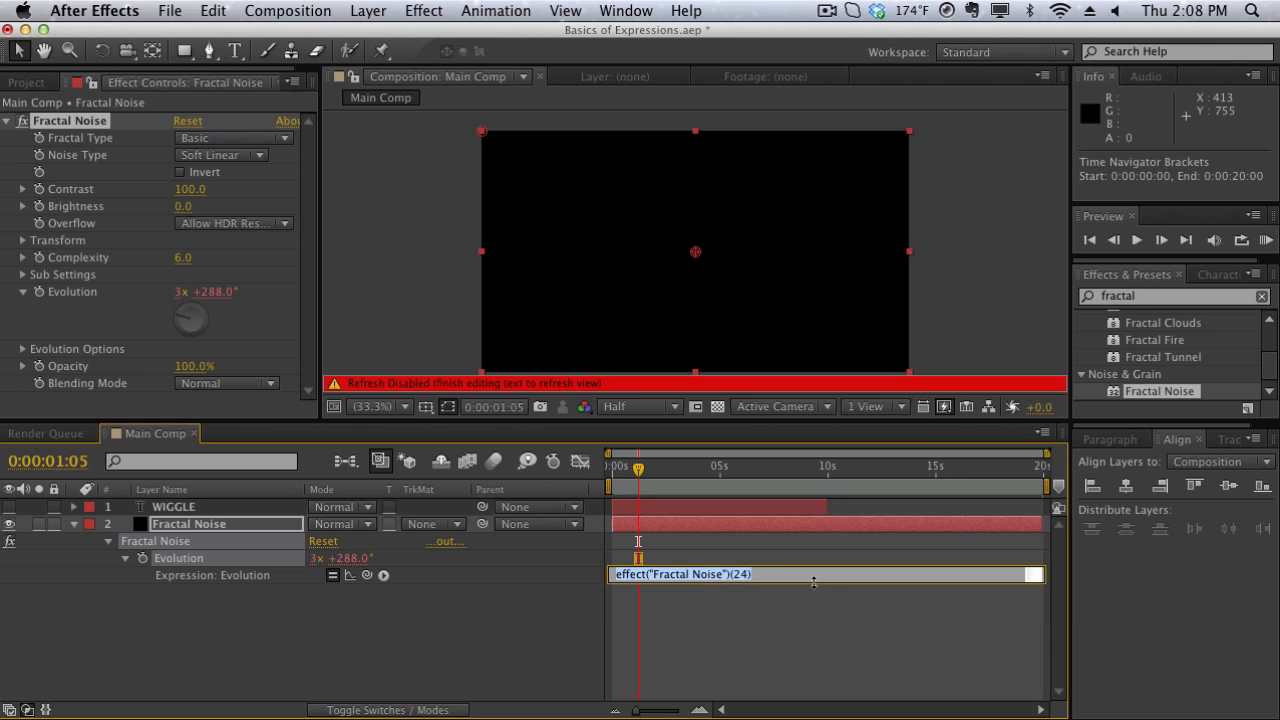
pyautogui.moveTo(813, 582); pyautogui.dragTo(814, 640)
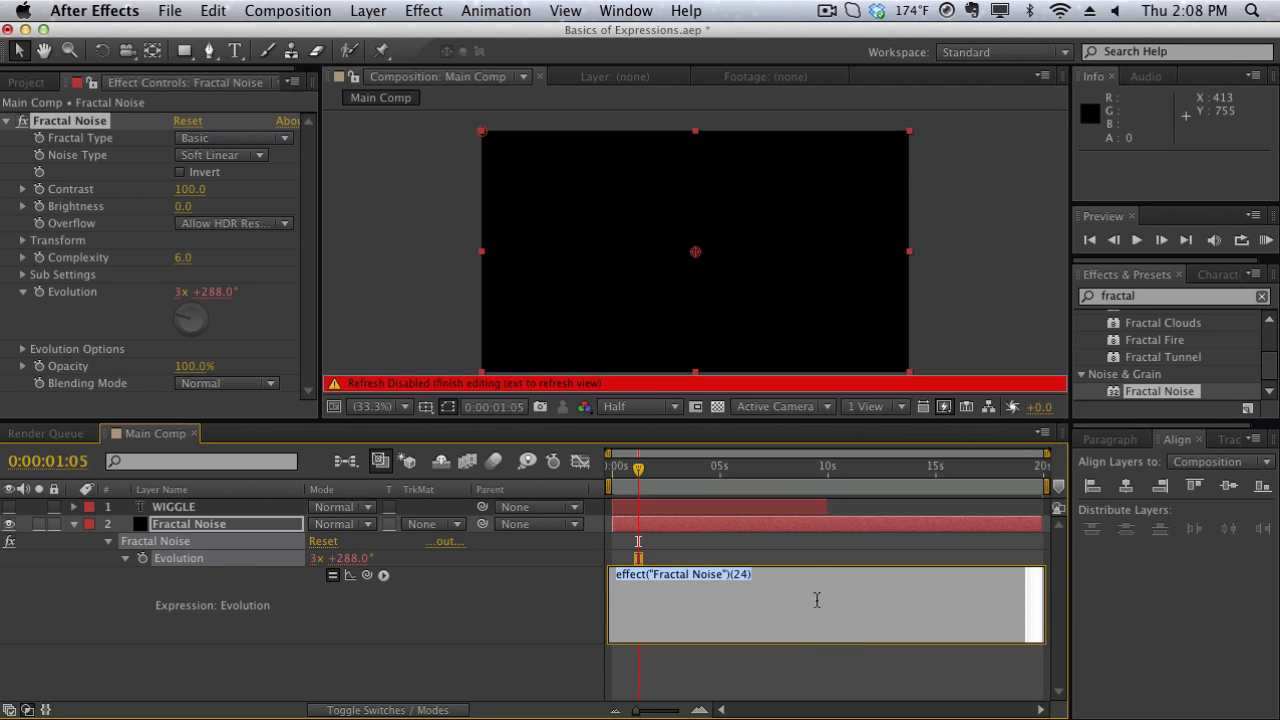
pyautogui.write('time*')
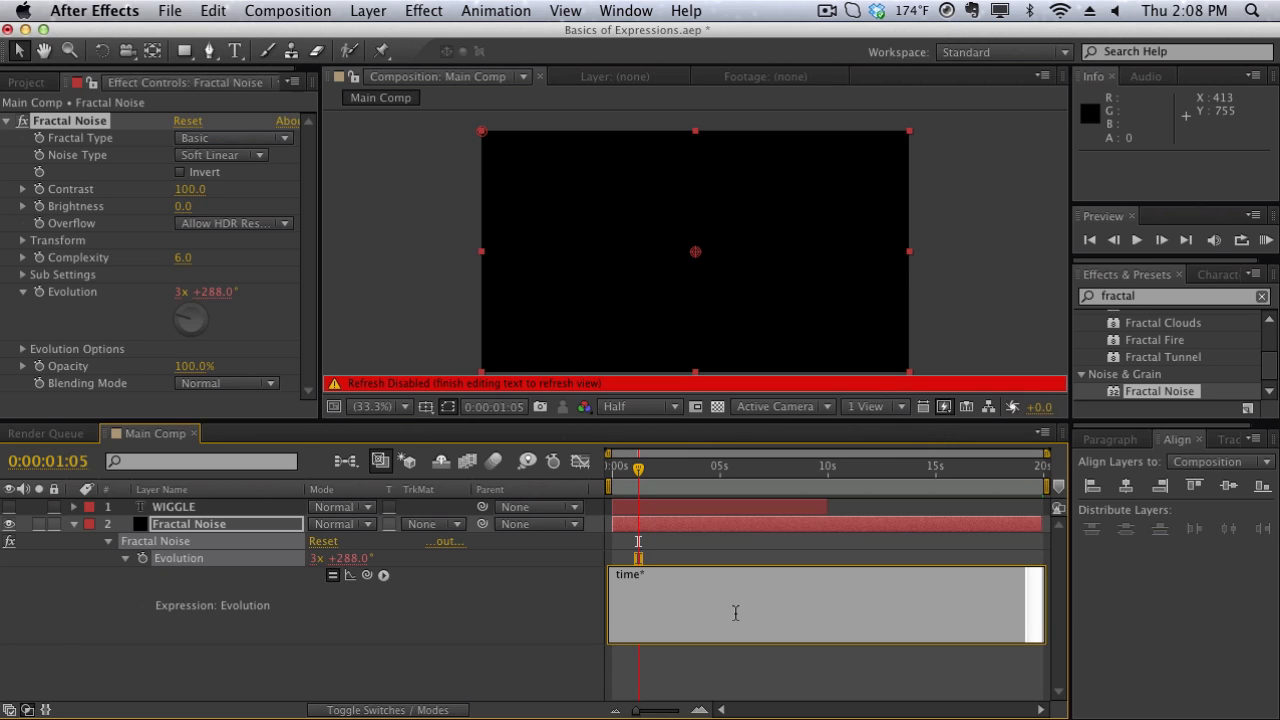
pyautogui.write('120')
pyautogui.click(705, 583)
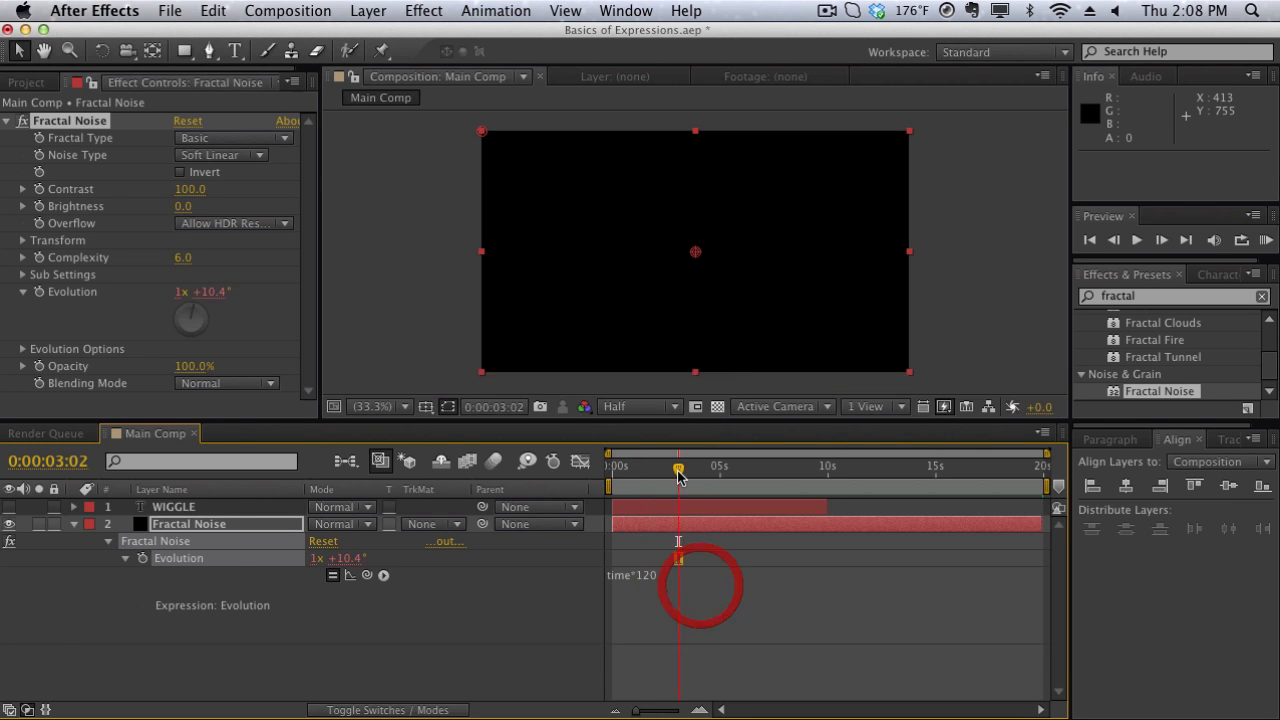
# - Scrub the timeline to 0:00:06:17 and play a RAM preview of the expression-driven noise
pyautogui.moveTo(640, 468); pyautogui.dragTo(756, 477)
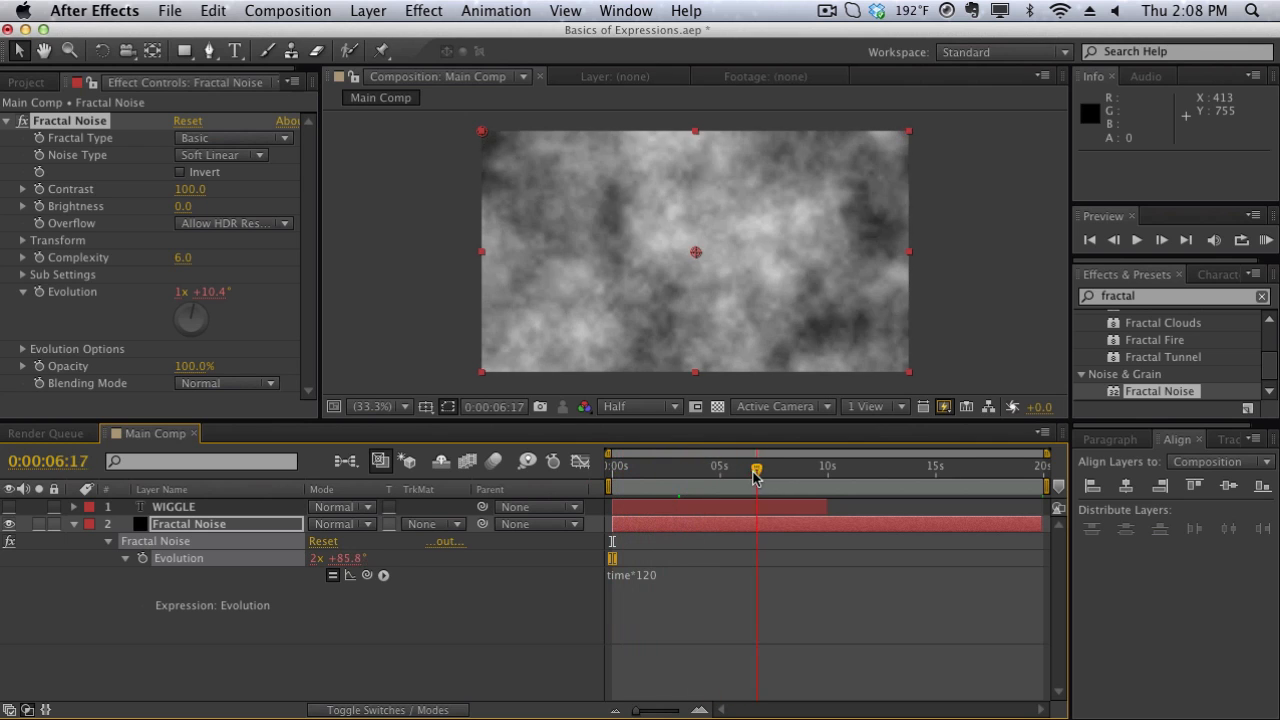
pyautogui.press('KP_0')
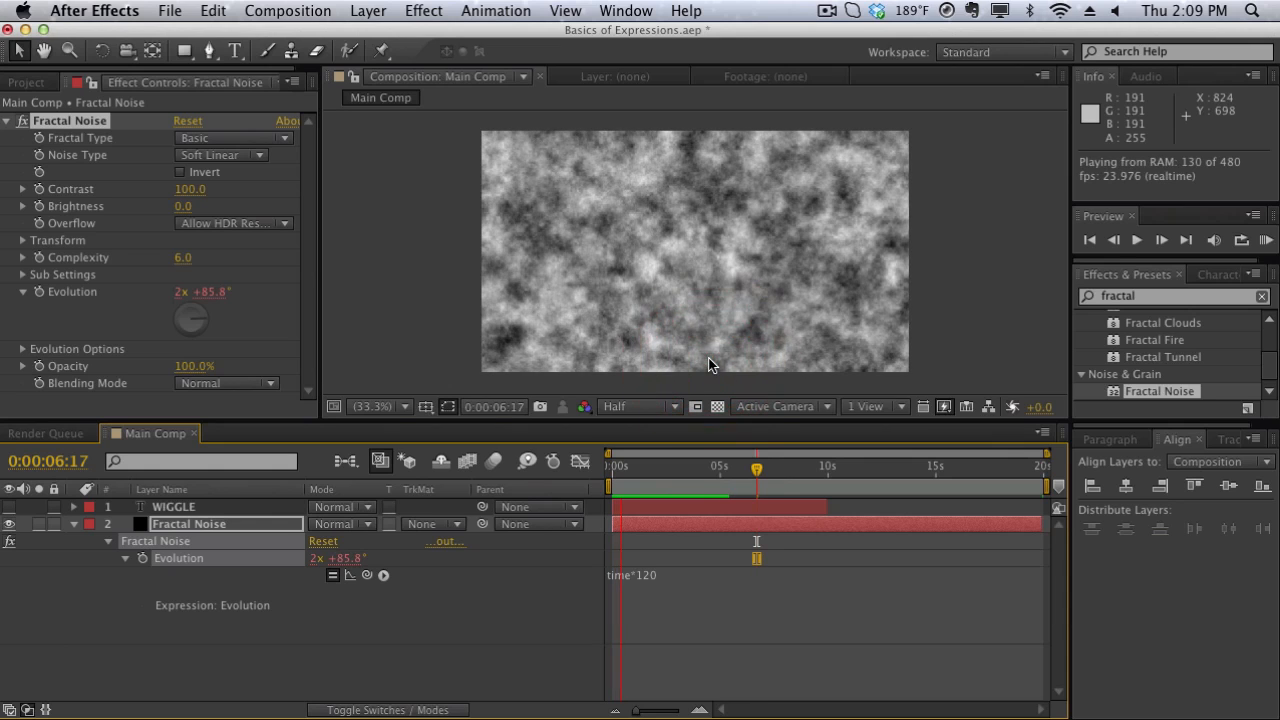
pyautogui.click(700, 589)
# - Change the Evolution expression to time*300 and play a RAM preview of the faster noise
pyautogui.click(700, 585)
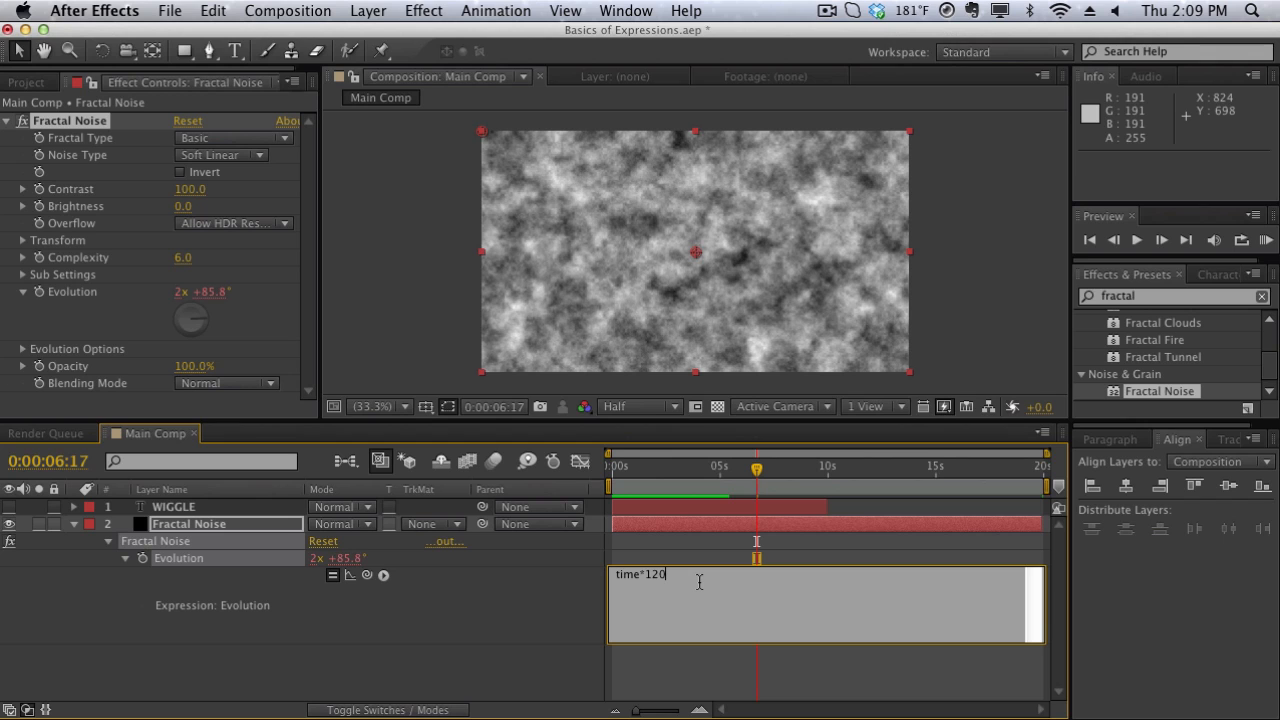
pyautogui.press('BackSpace')
pyautogui.press('BackSpace')
pyautogui.press('BackSpace')
pyautogui.write('300')
pyautogui.click(647, 291)
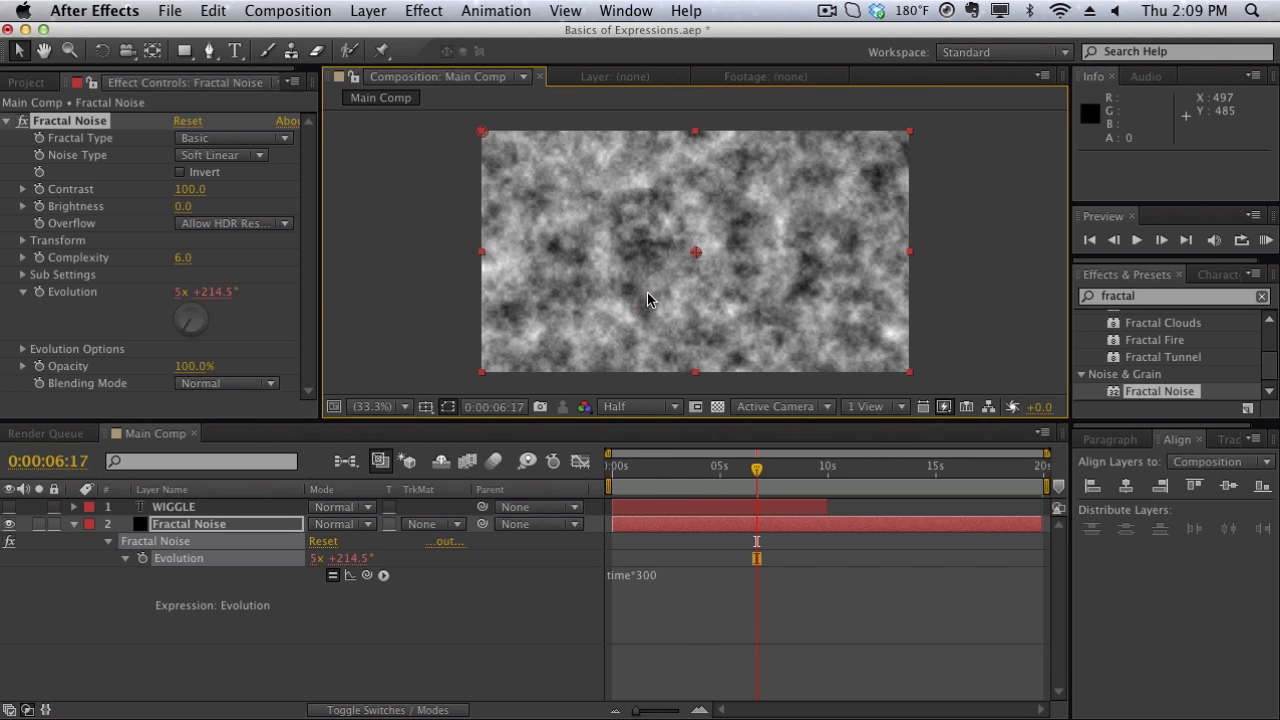
pyautogui.press('KP_0')
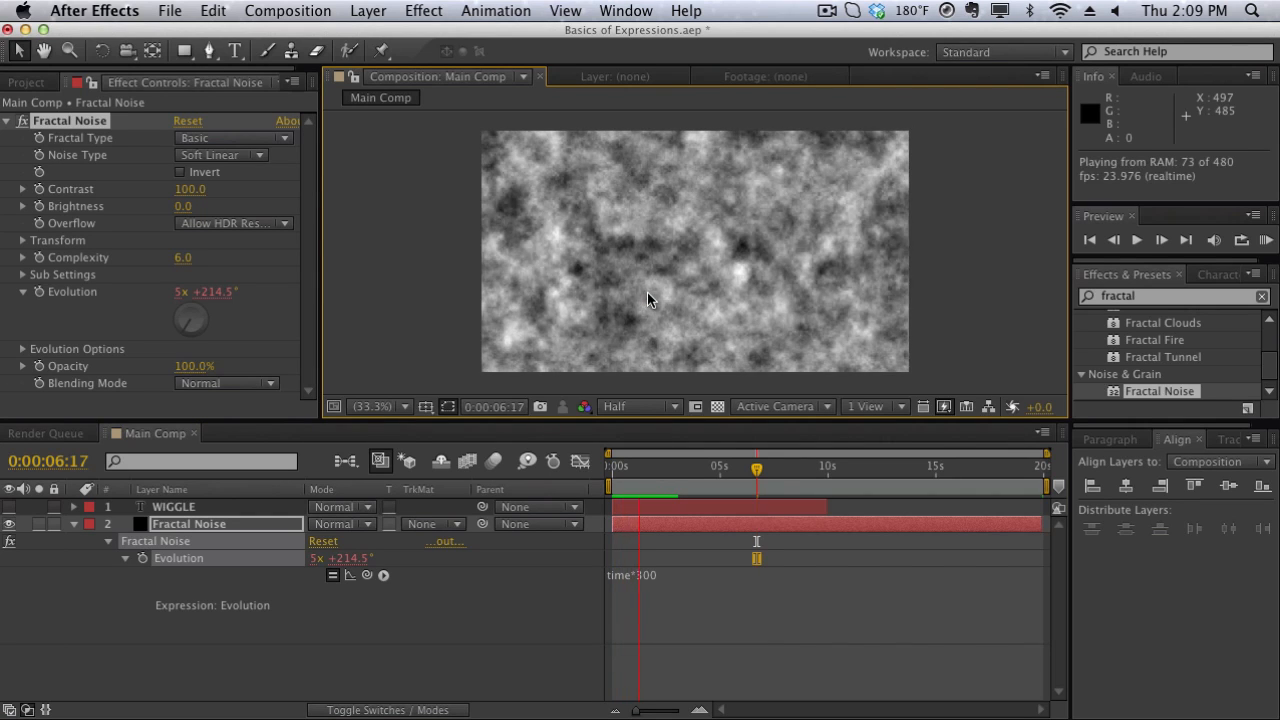
pyautogui.click(647, 292)
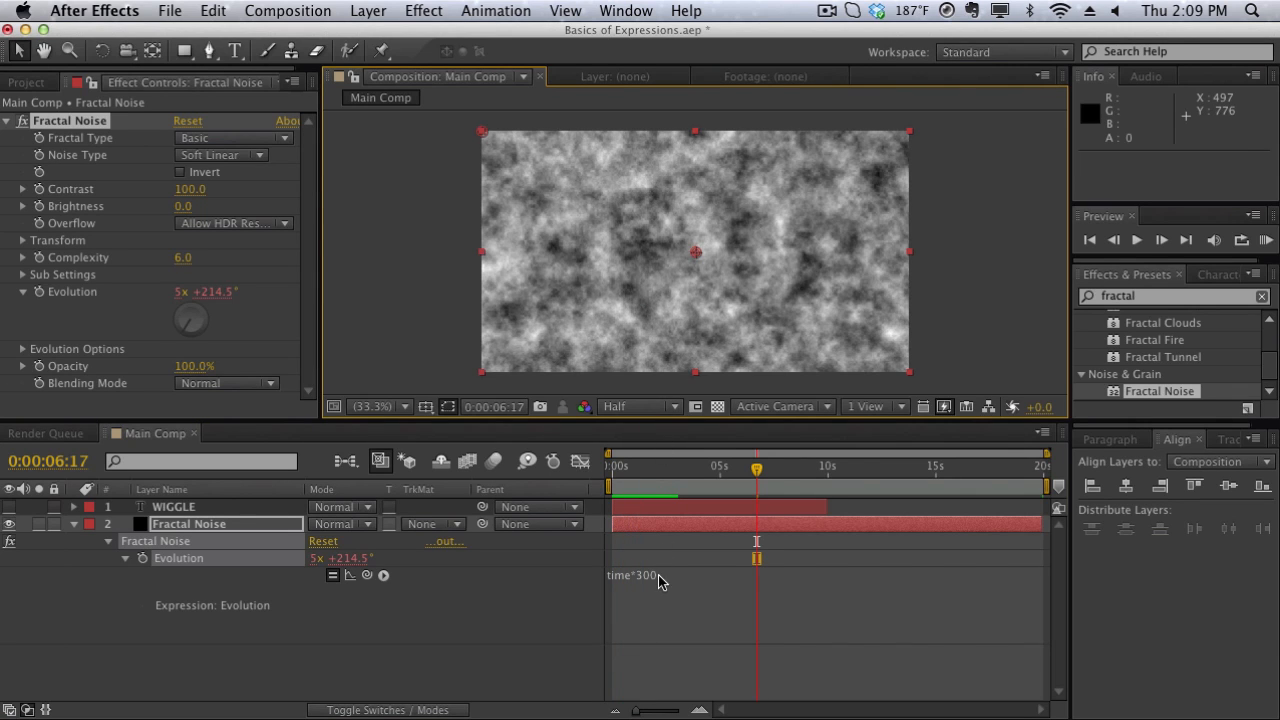